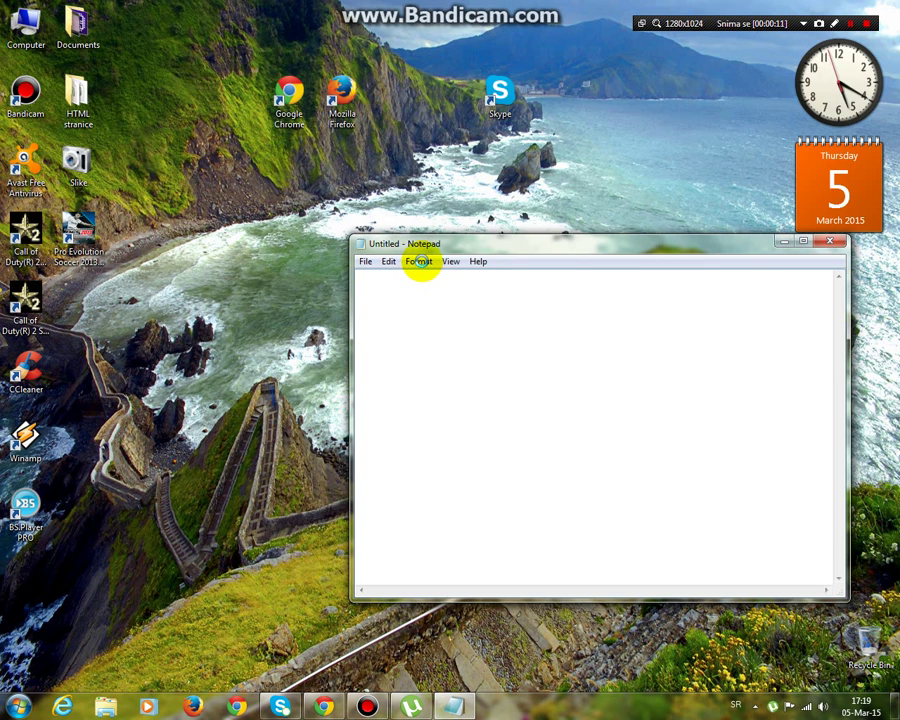
Set the text font size to 16, keeping Lucida Console Regular.
left_click(420, 262)
key("f")
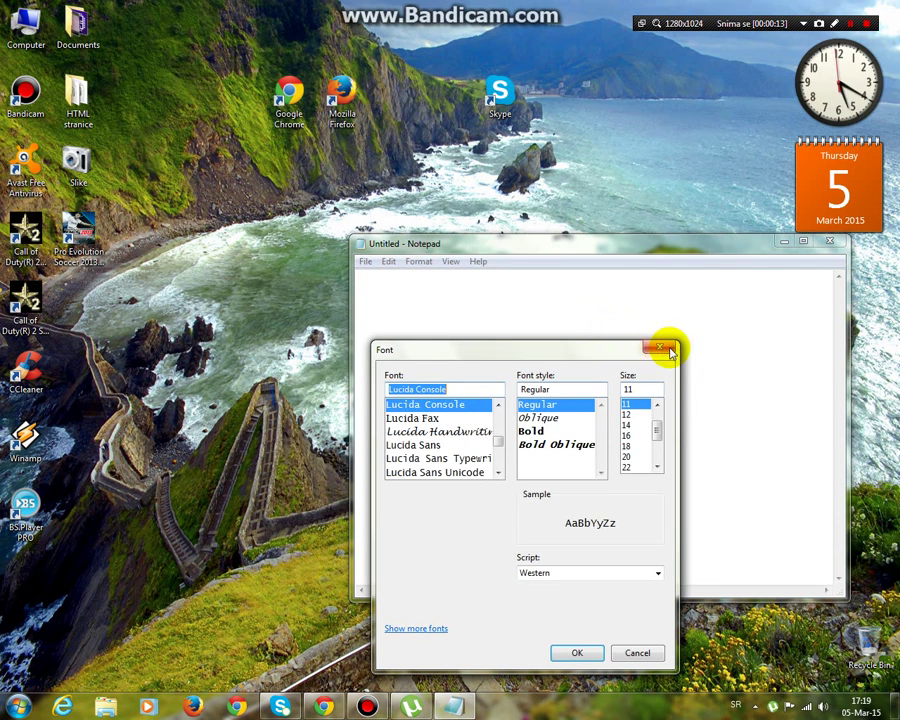
left_click(626, 427)
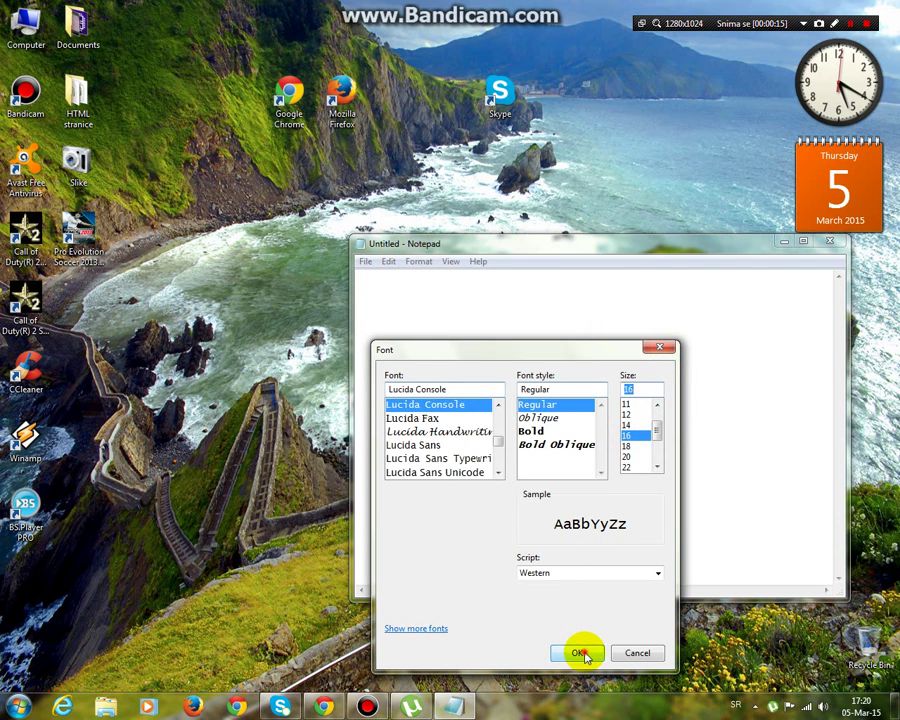
left_click(577, 652)
Write the opening line "zdravo svima danas cu vam pokazati kako da skinete call of duty 2.".
type("zd")
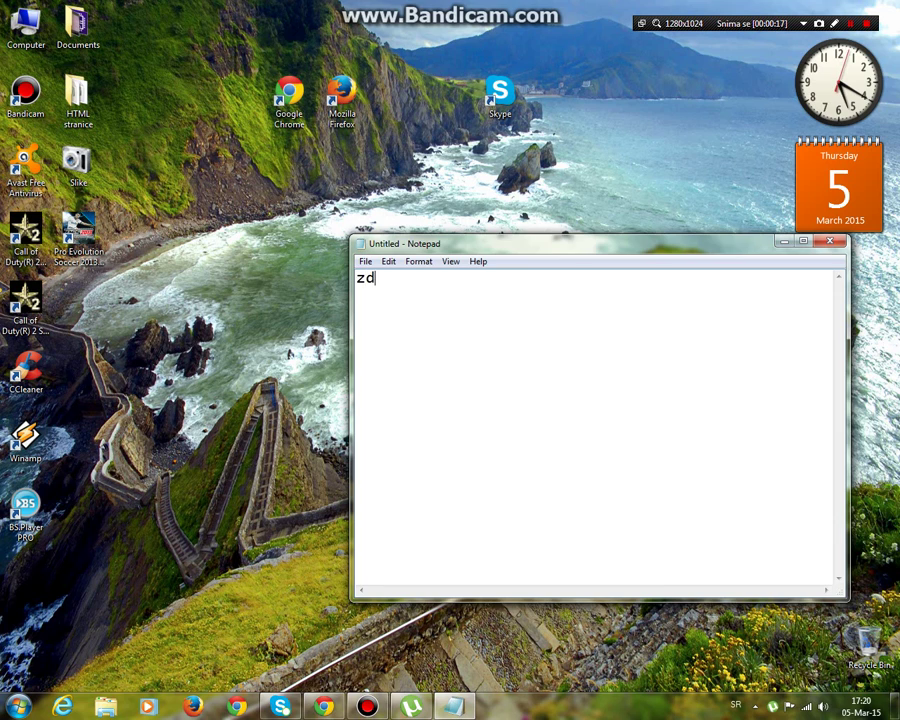
type("ravo smi")
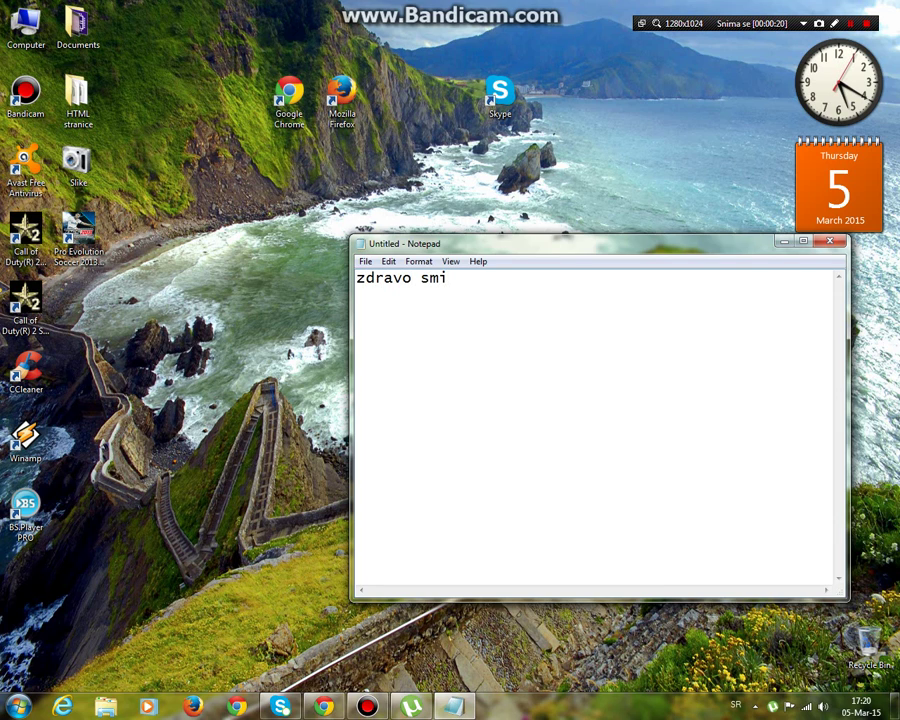
key("BackSpace")
key("BackSpace")
type("vima dana")
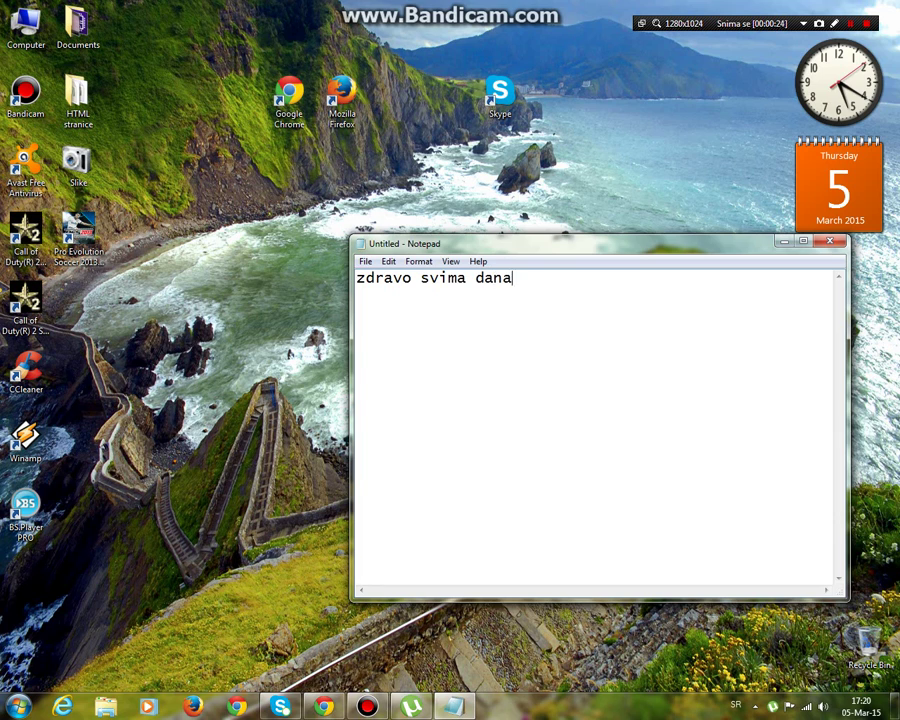
type("s cu vam po")
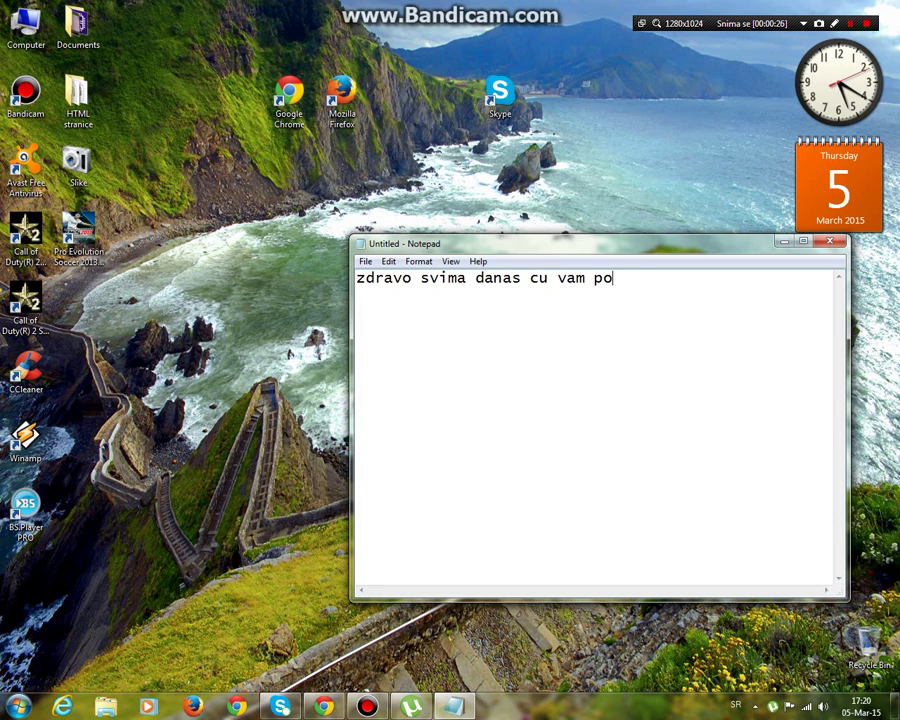
type("kazati kako ")
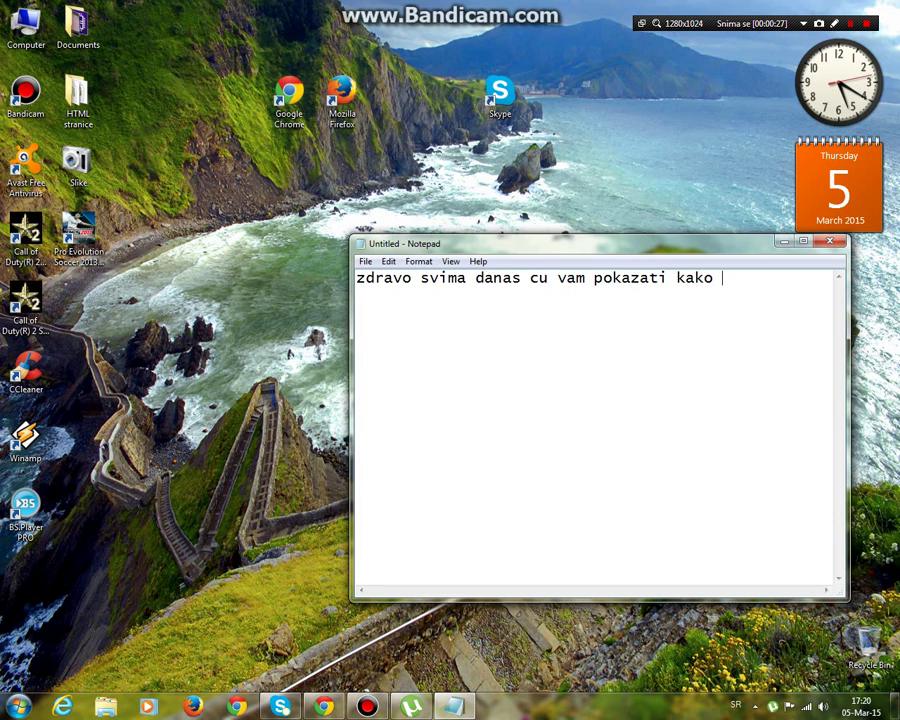
type("da skinete")
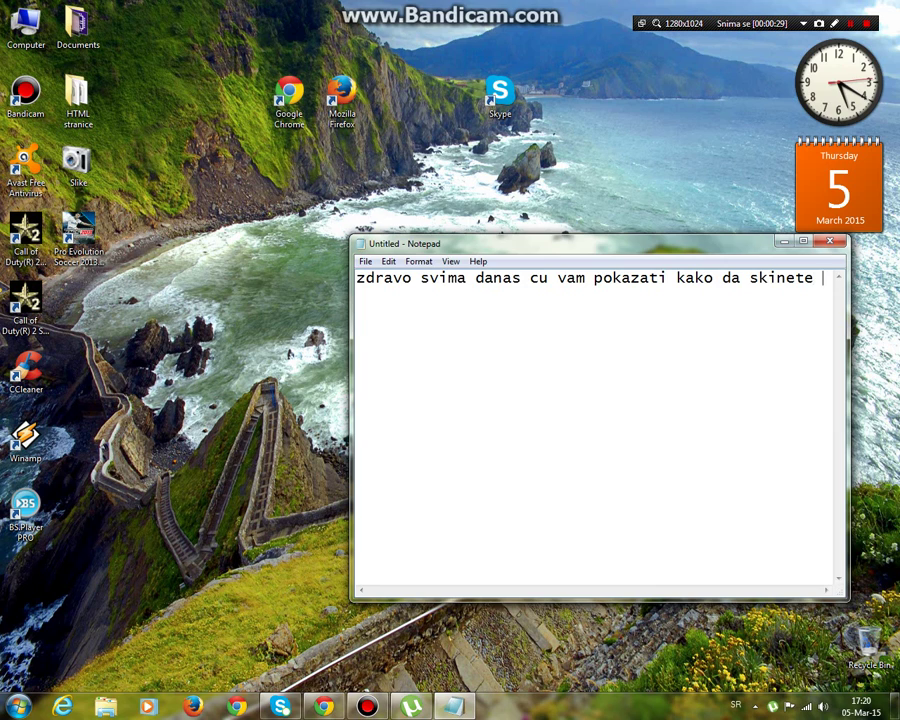
type(" call o")
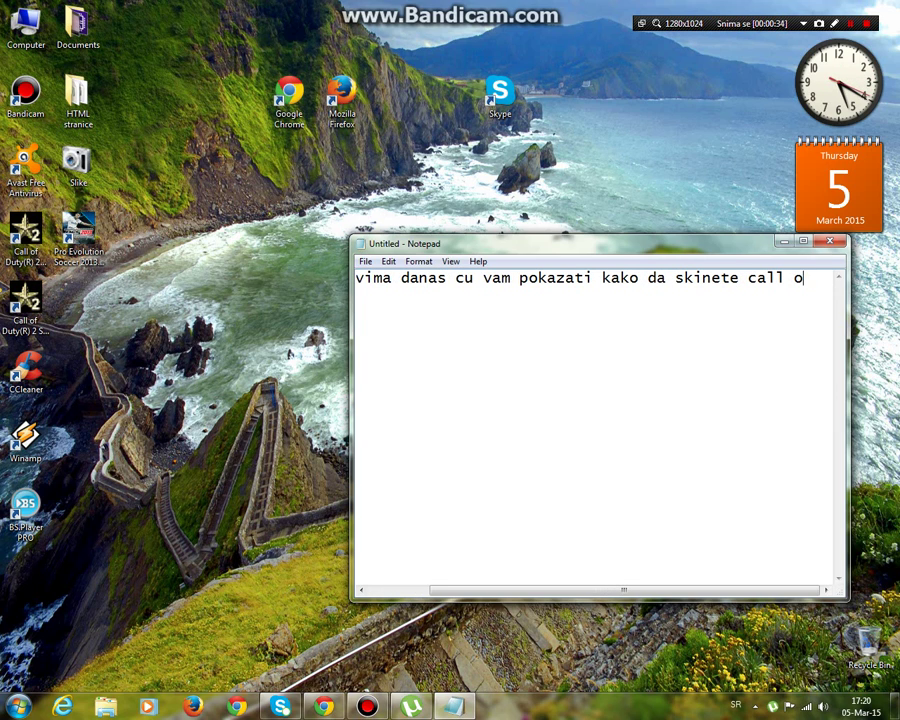
type("df f duty")
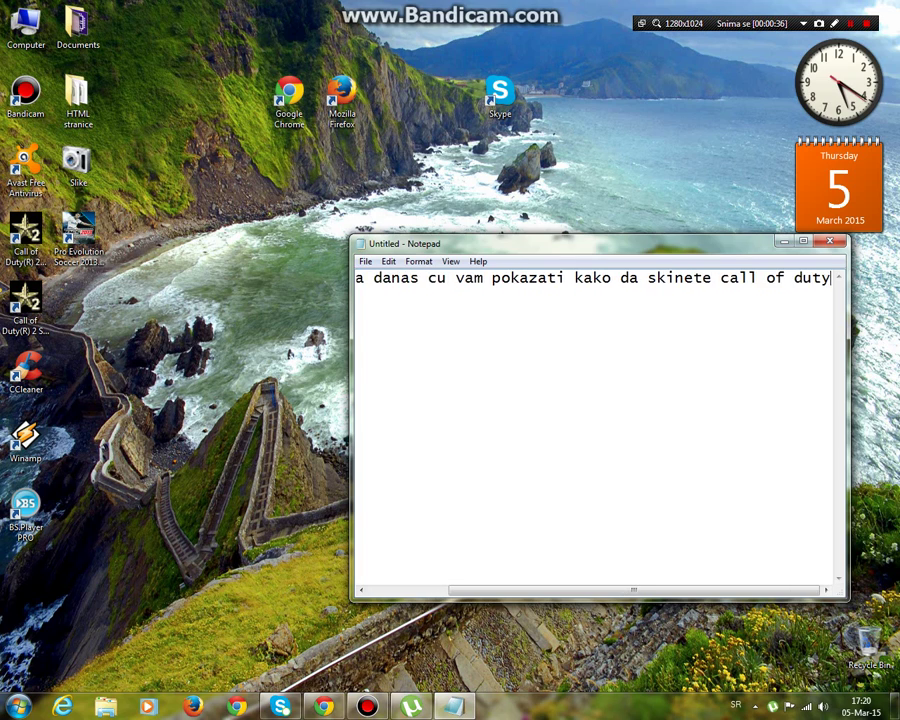
type(" 2")
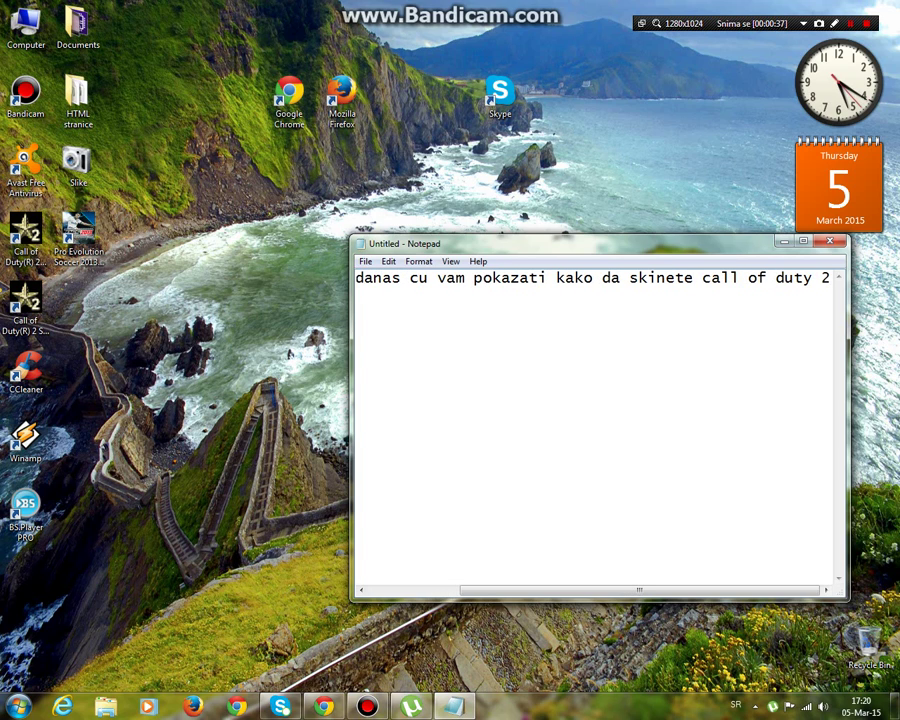
type("1")
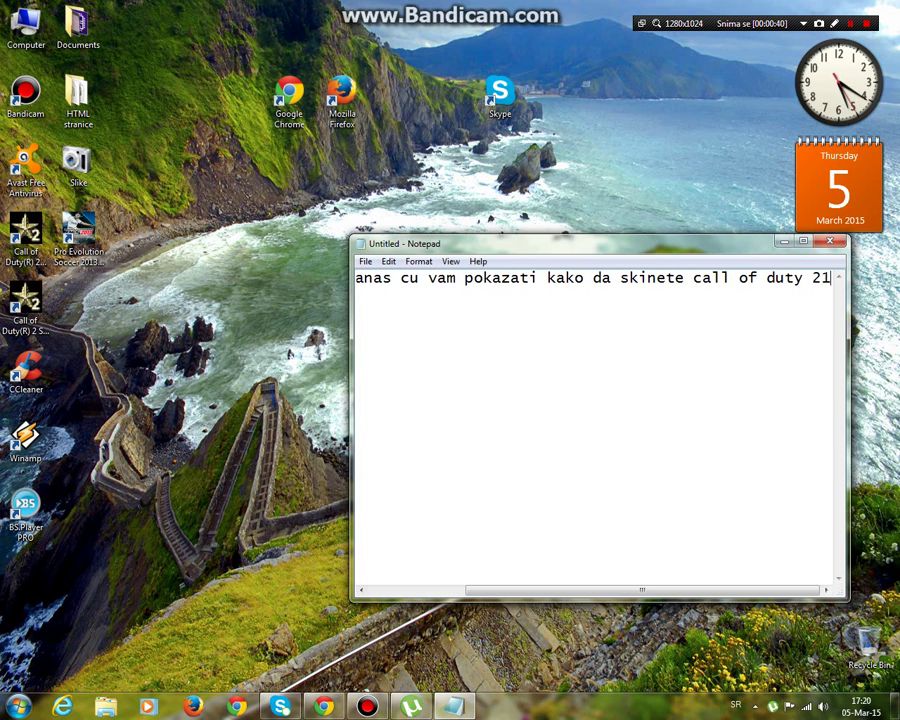
key("BackSpace")
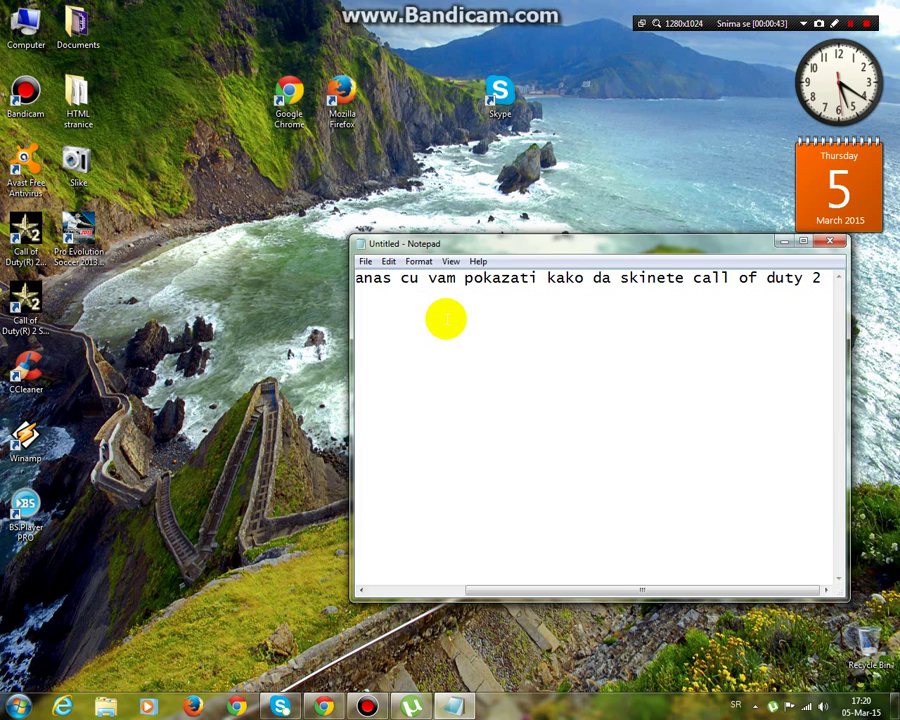
type(".")
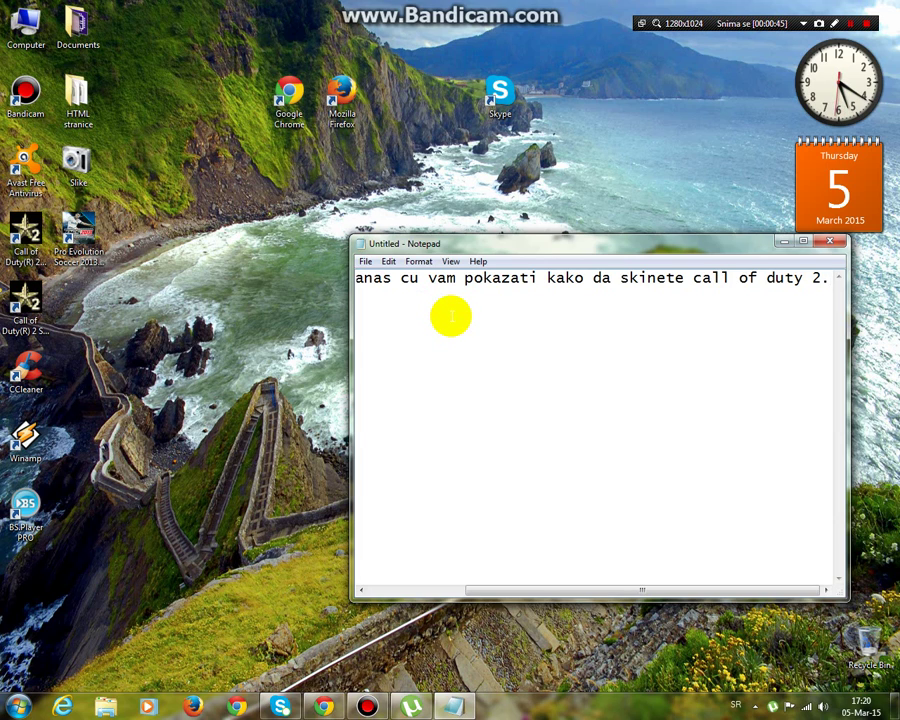
Leave a blank line and write "prvo udjite na link koji ce vam biti u deskripciji" below the opening line.
key("Home")
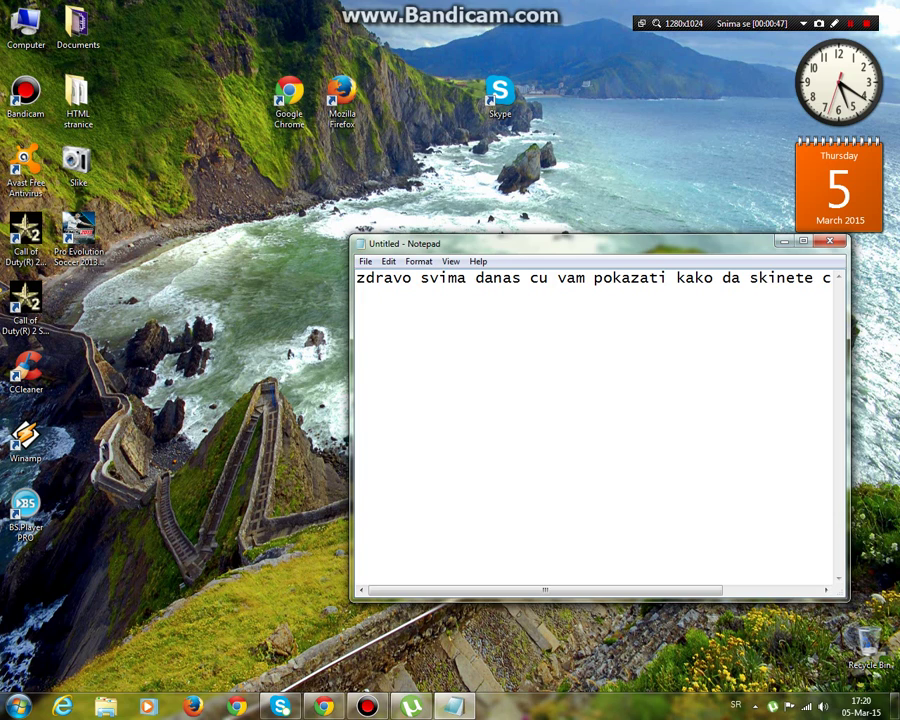
key("Return")
type("prov")
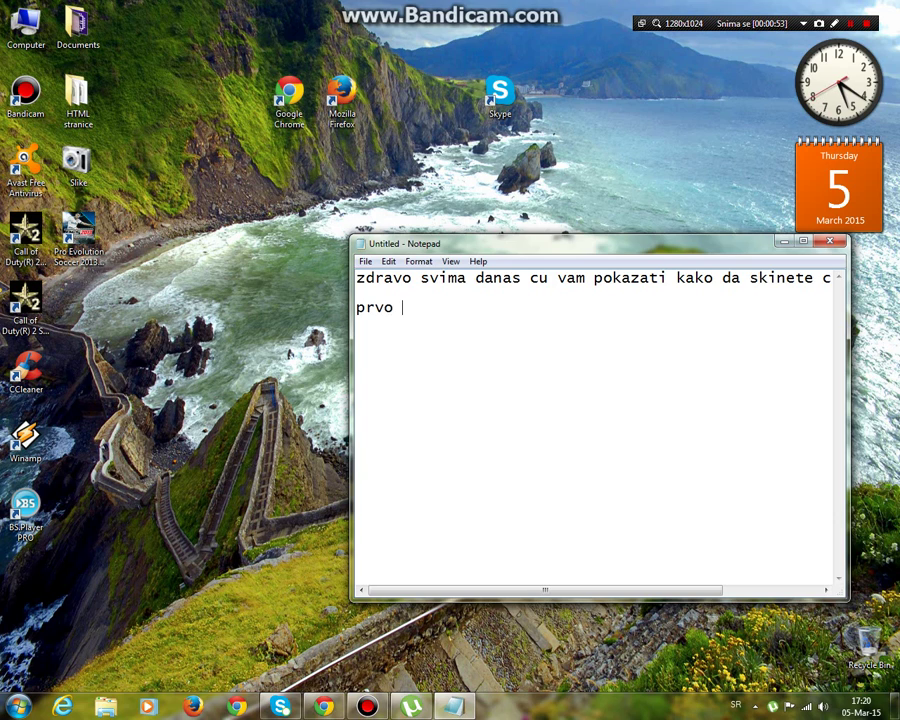
type(" udjite na")
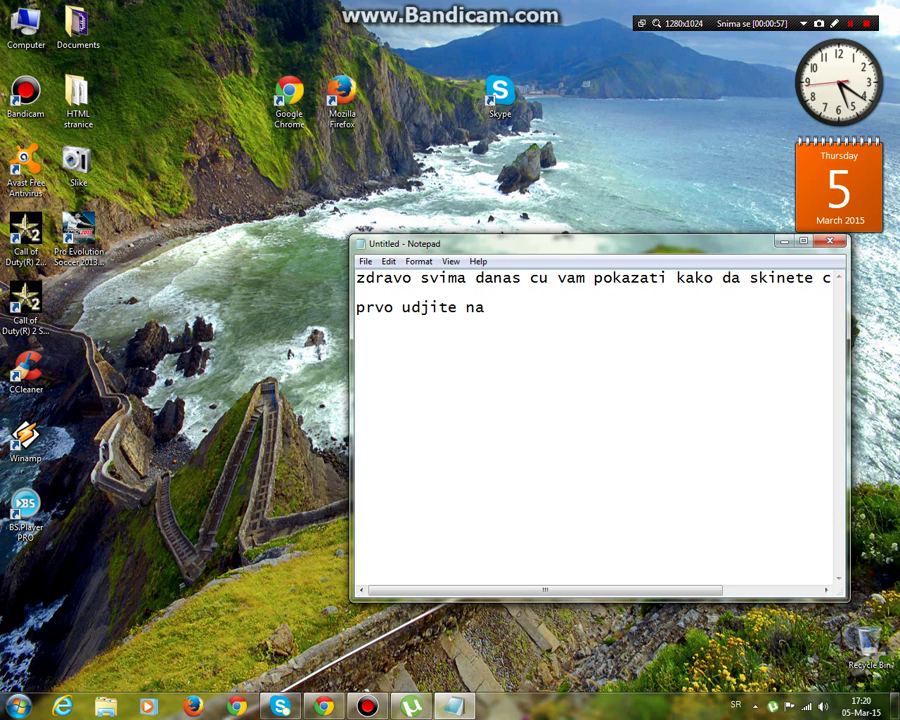
type(" link koji ce vam")
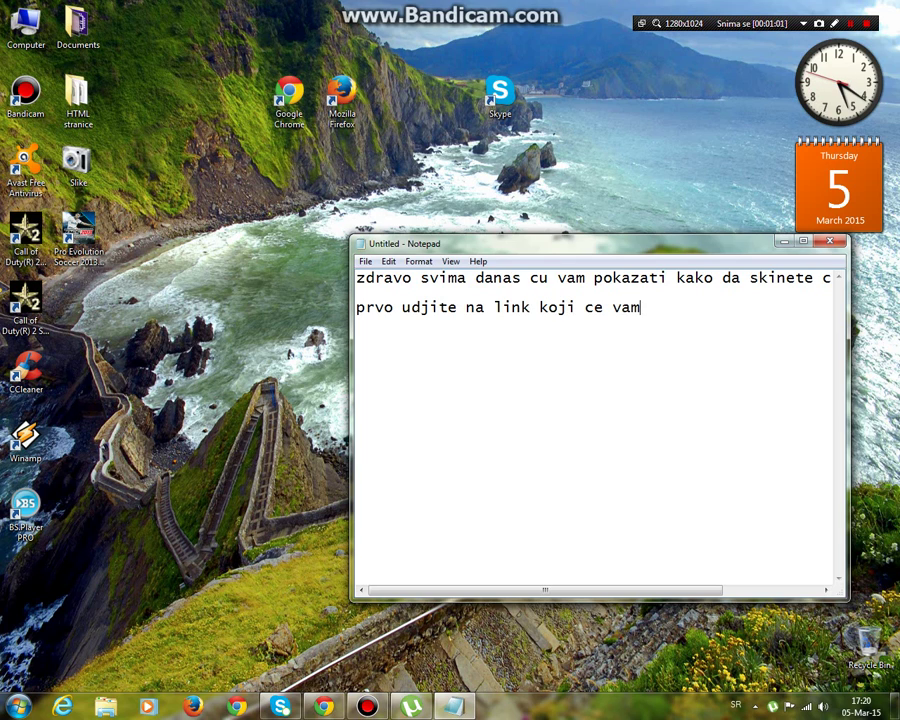
type(" biti u d")
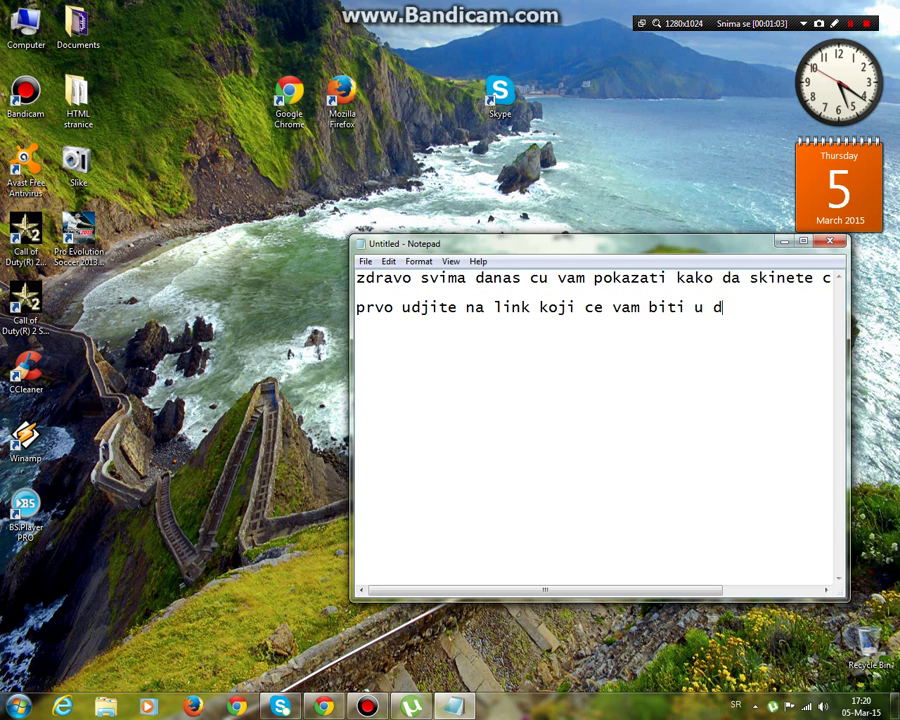
type("eskrip")
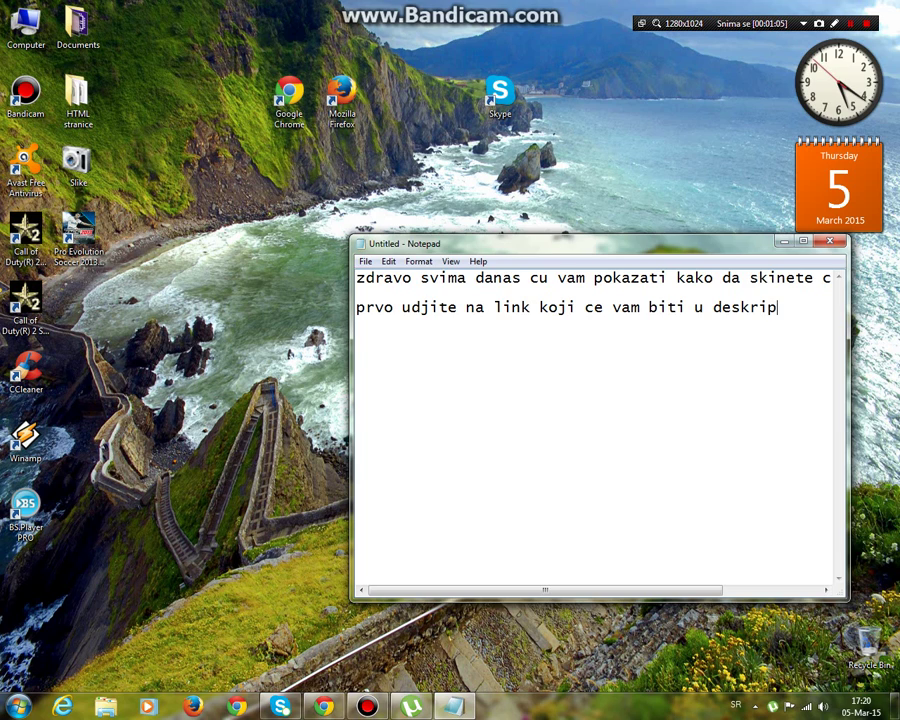
type("ciji")
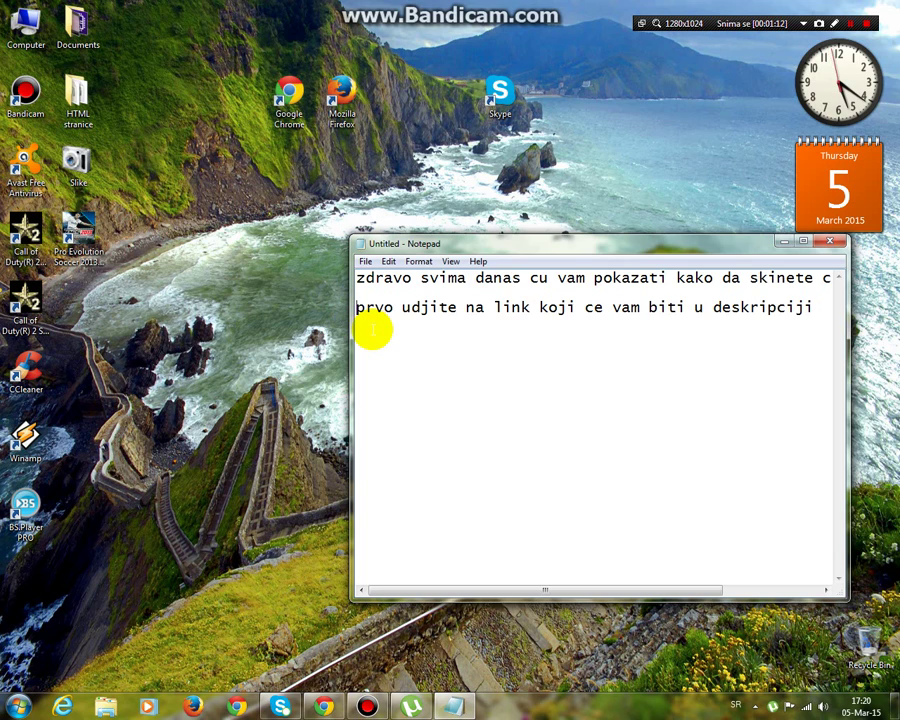
Number the link instruction by prefixing it with "1." and start a new line after it.
key("Home")
type("1)")
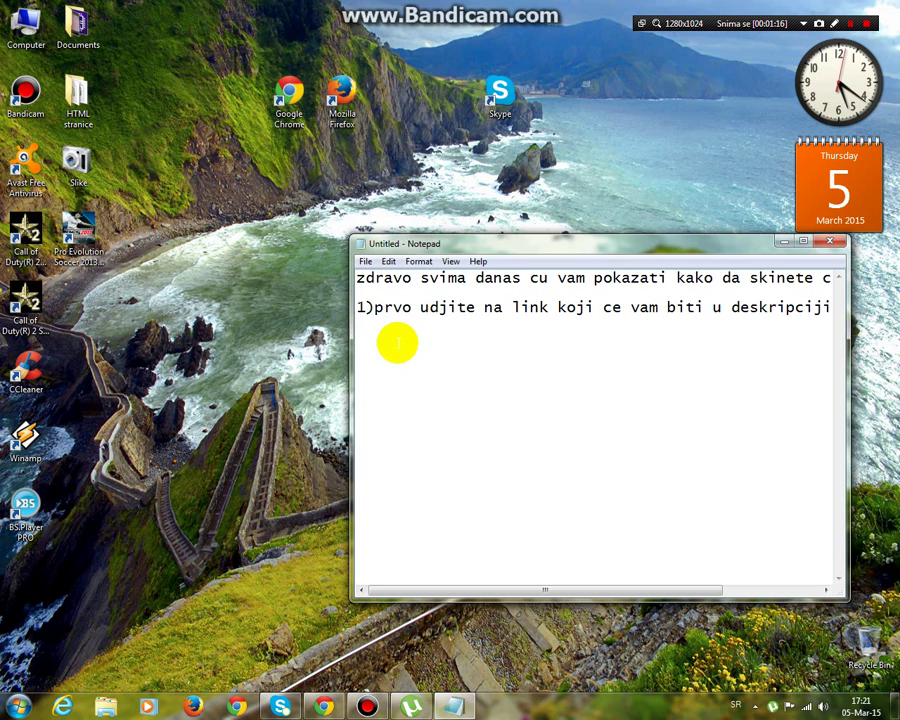
key("BackSpace")
type(".")
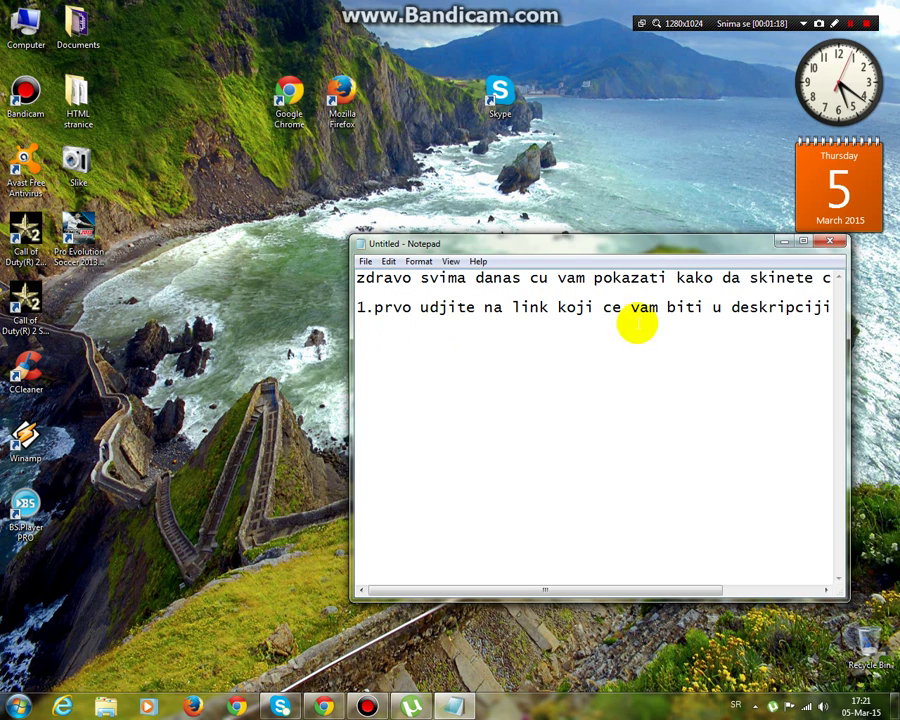
left_click_drag(671, 588, 771, 572)
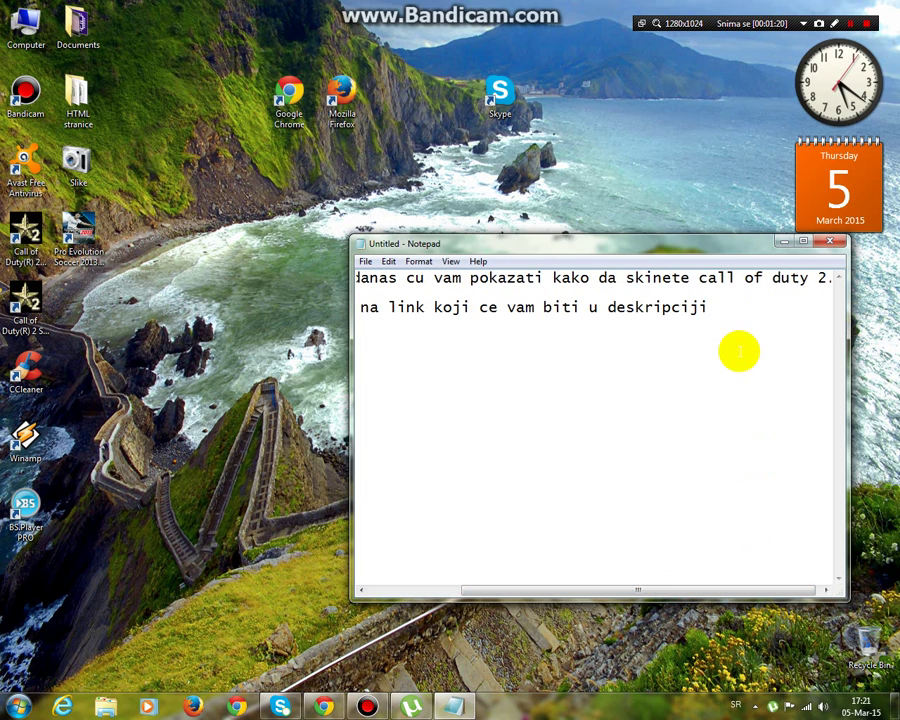
left_click(734, 306)
key("Return")
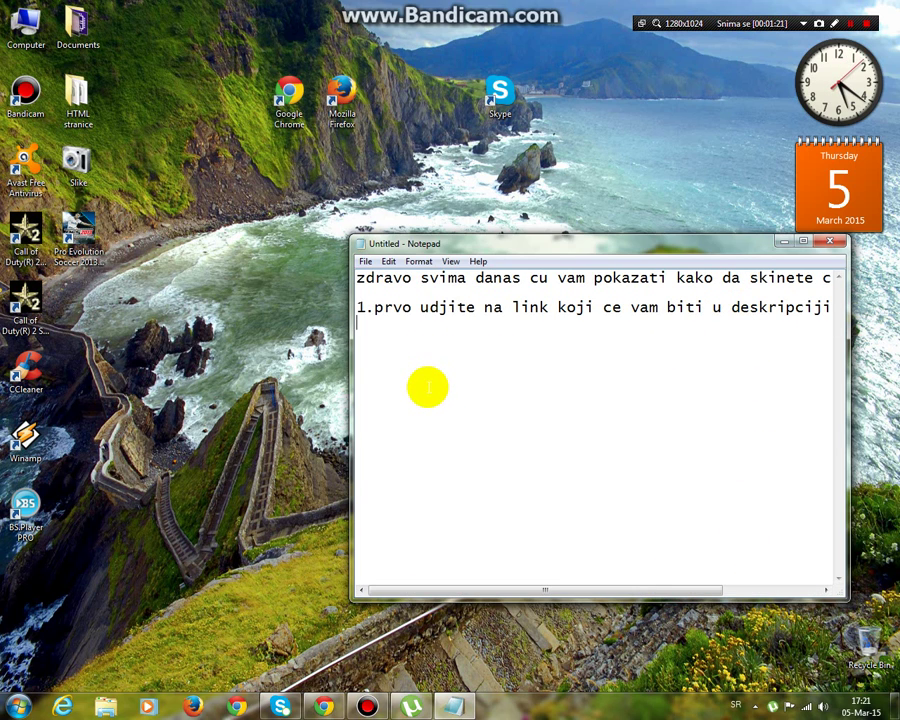
Minimize the note and switch to Chrome to view the Call of Duty 2 torrent page and its address.
left_click(782, 241)
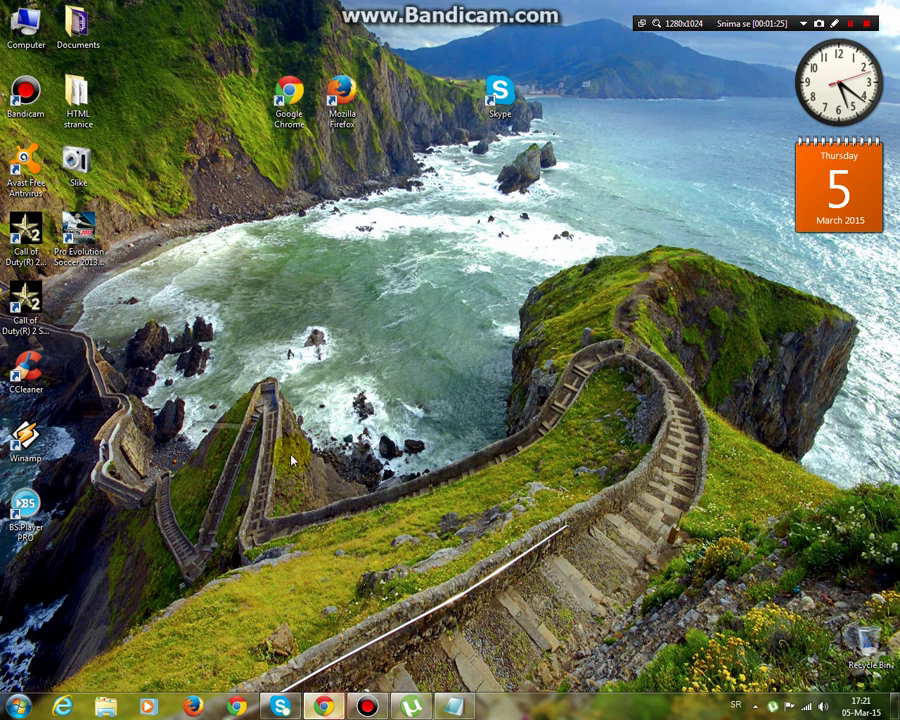
left_click(323, 706)
mouse_move(402, 30)
left_mouse_down()
mouse_move(94, 30)
mouse_move(418, 30)
mouse_move(410, 30)
left_mouse_up()
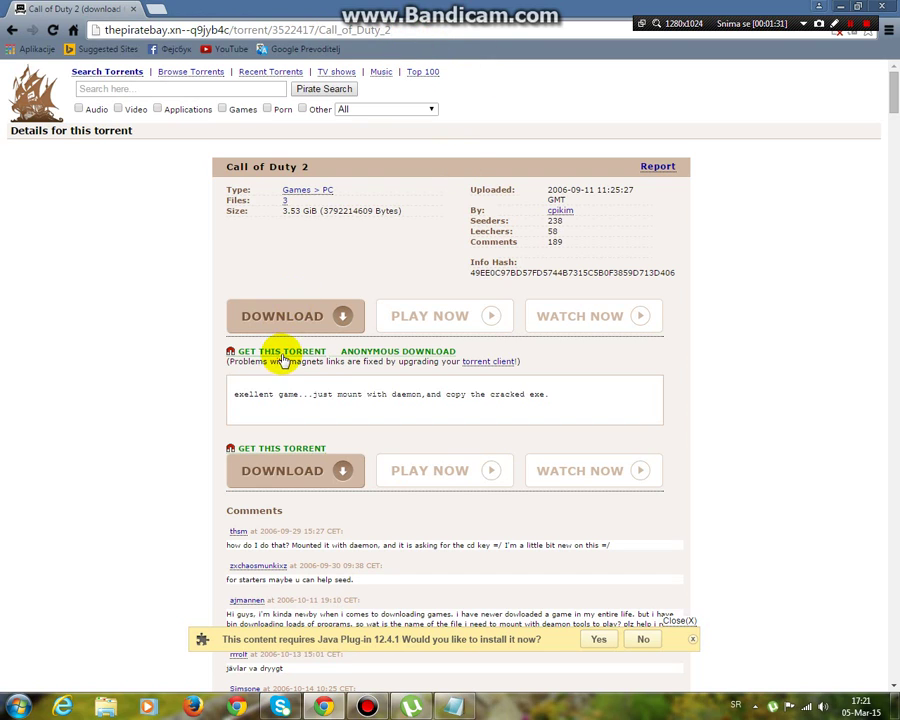
Return to Notepad and add the line "2. skinite to. ja vec imam skinuto pa cu vam odma pokazati".
left_click(453, 707)
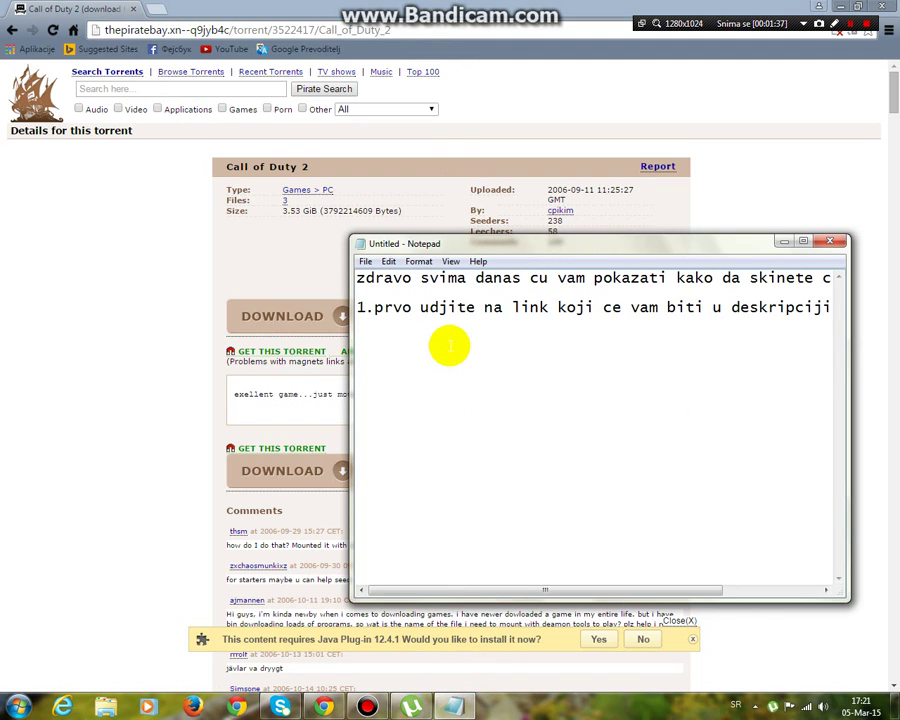
type("2")
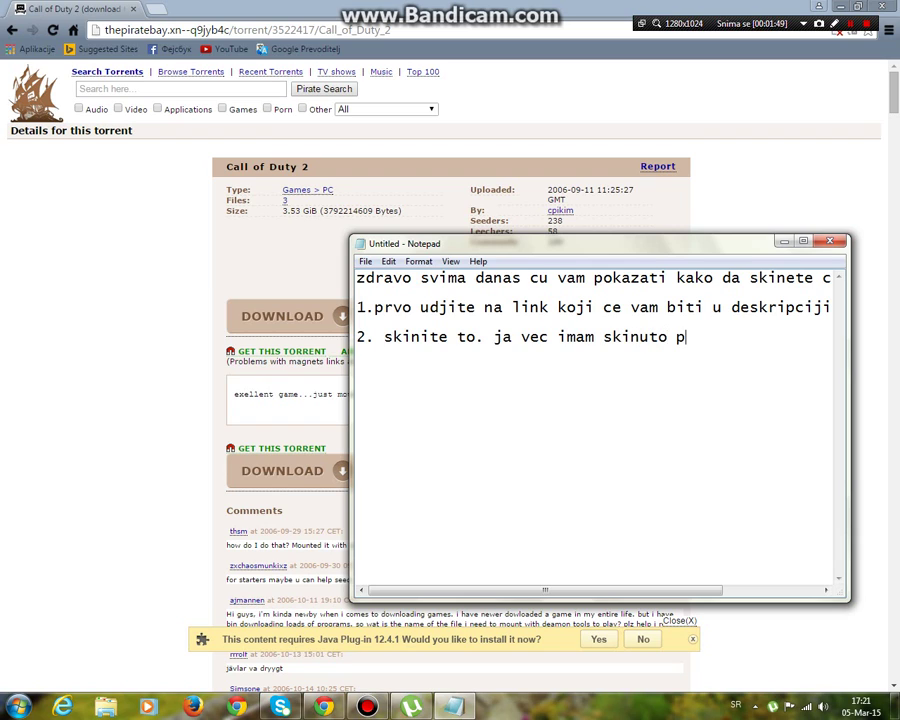
type("odma pokazati")
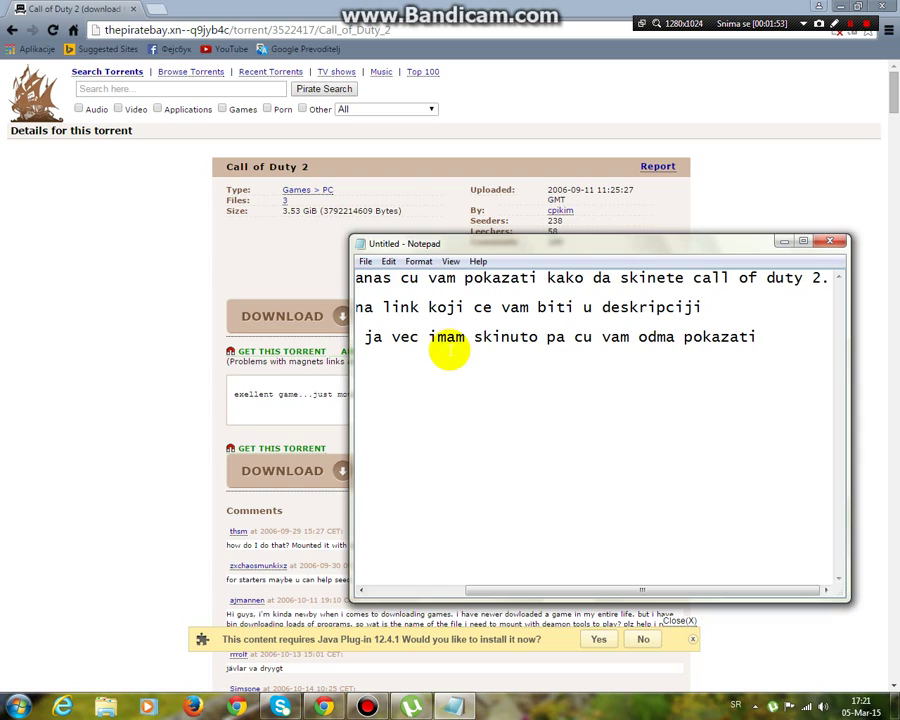
Clear the open windows, switch to µTorrent and open the Call Of Duty 2 download folder, continuing past the upgrade notice.
left_click(783, 245)
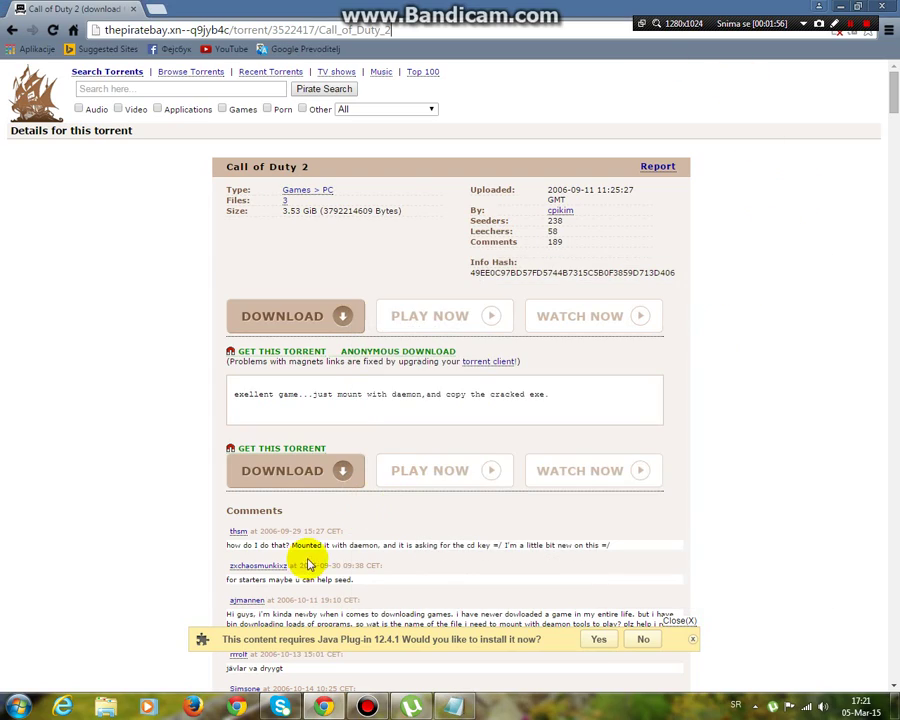
key("super+d")
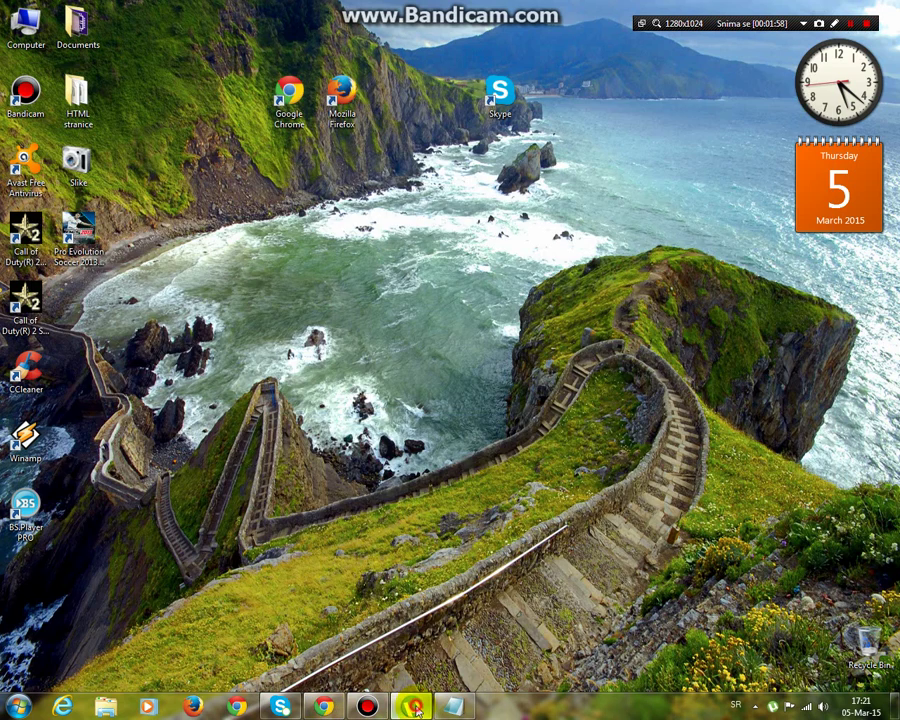
left_click(408, 707)
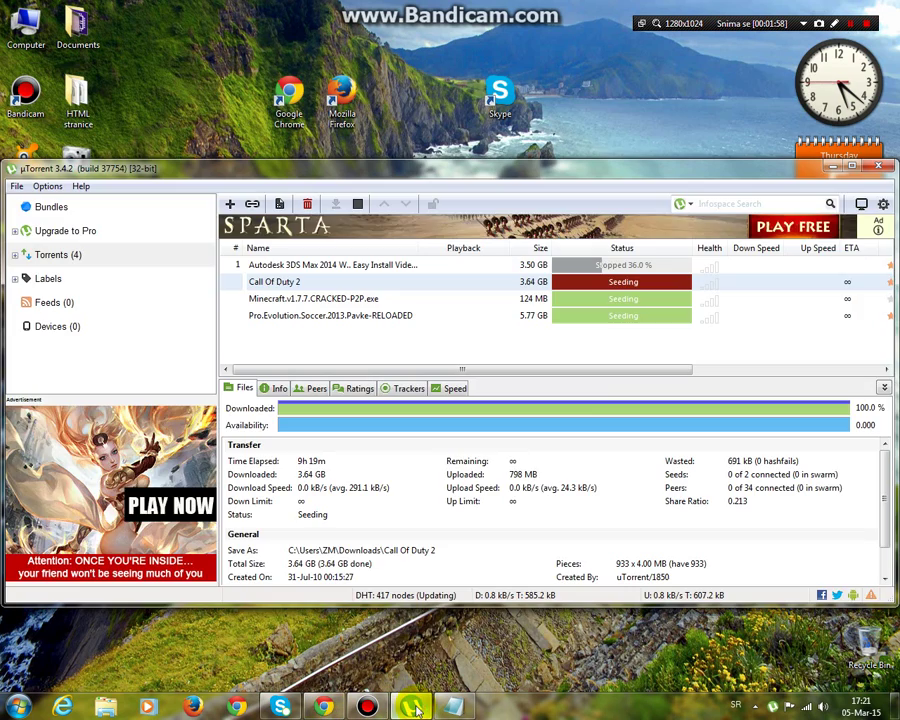
double_click(590, 316)
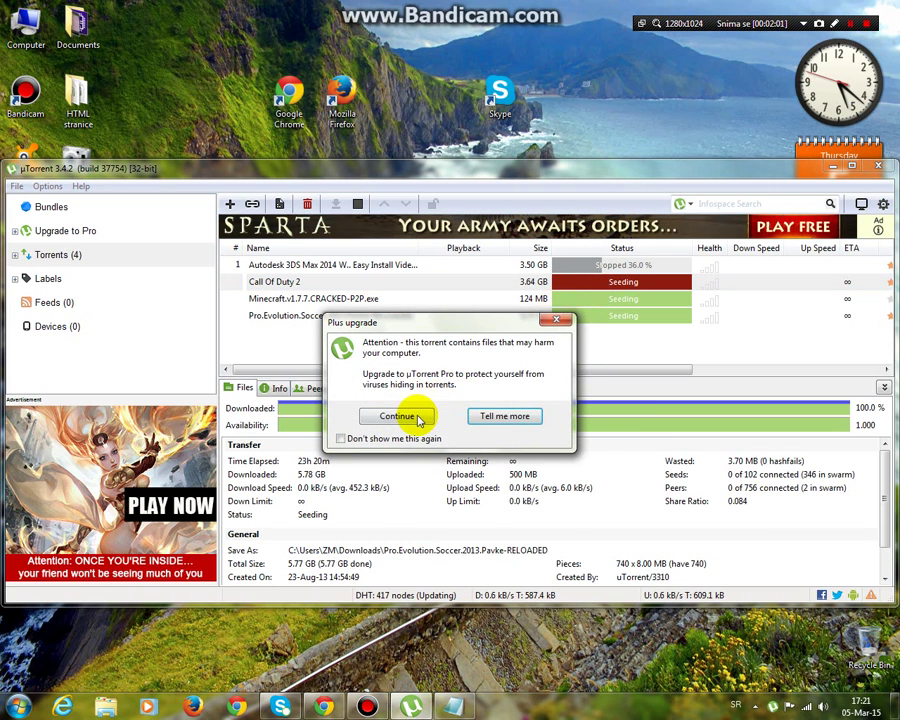
left_click(410, 416)
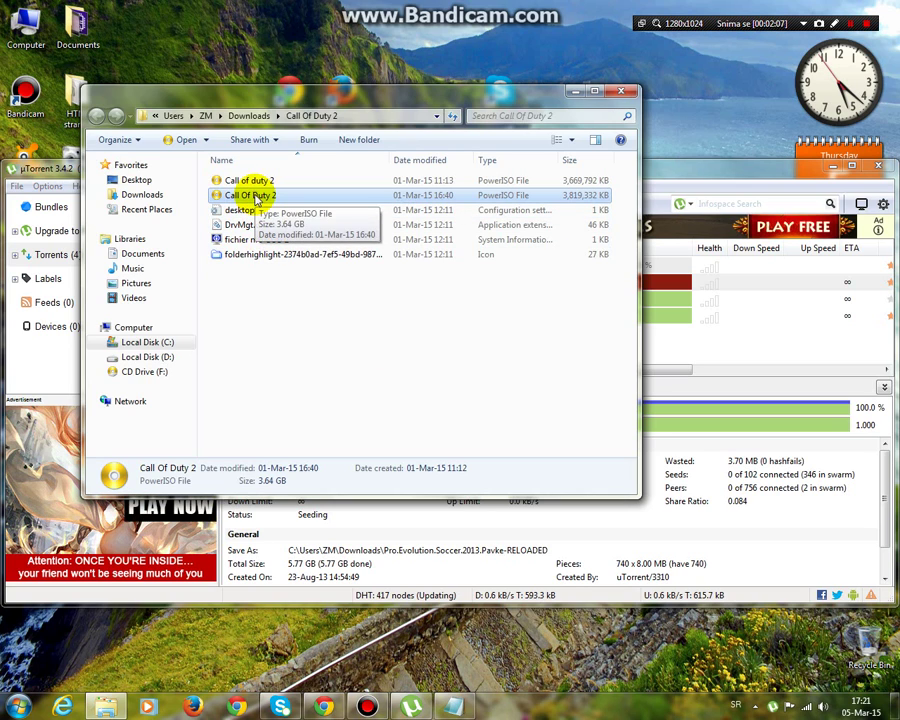
Set PowerISO to 1 virtual drive and mount the 3.64 GB Call Of Duty 2 image to drive F:.
right_click(257, 198)
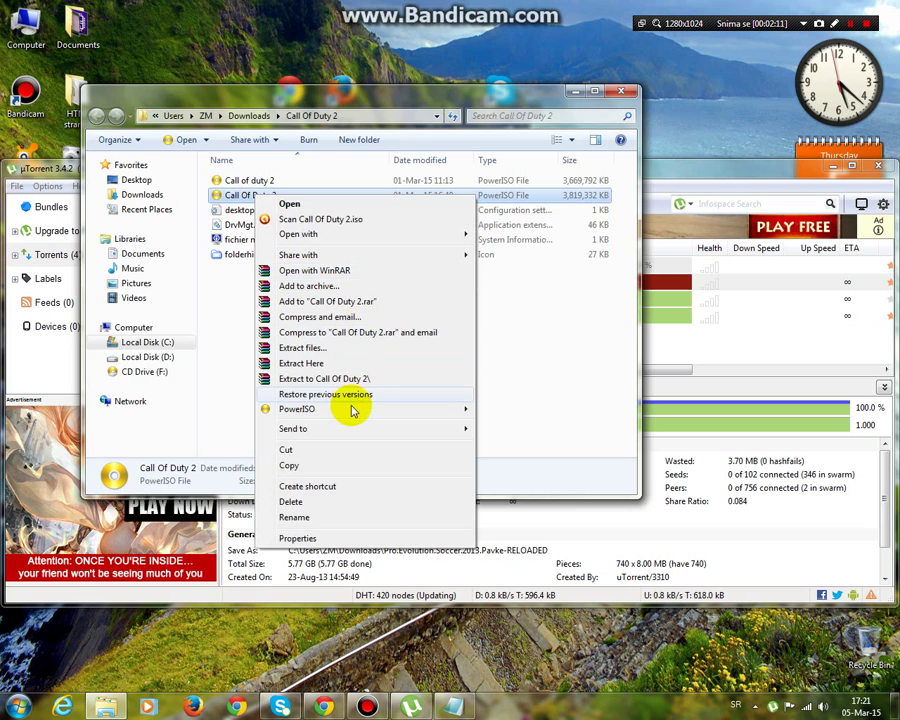
mouse_move(354, 413)
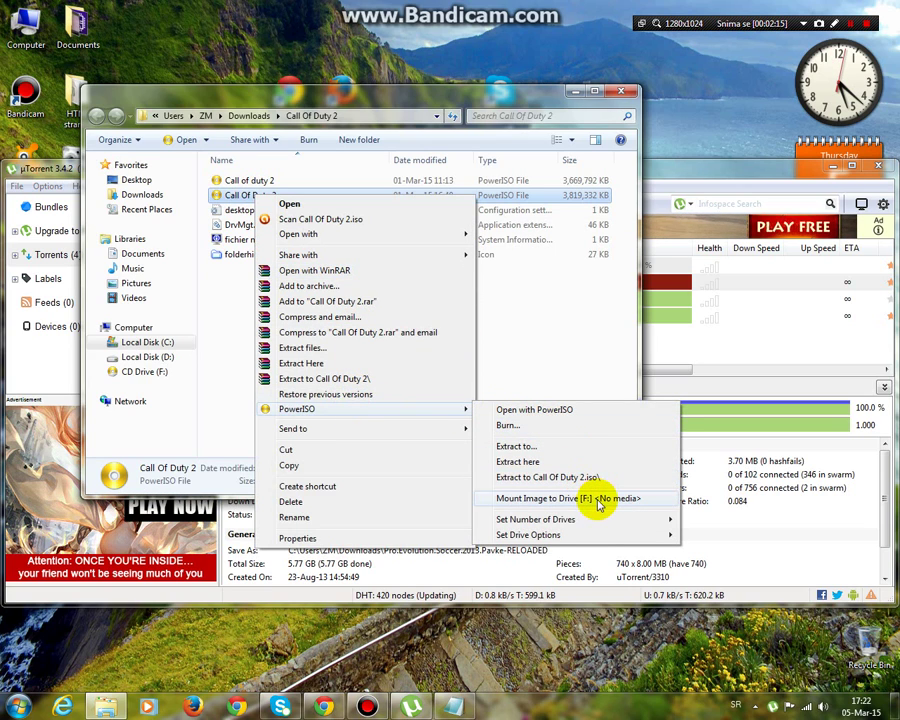
mouse_move(595, 519)
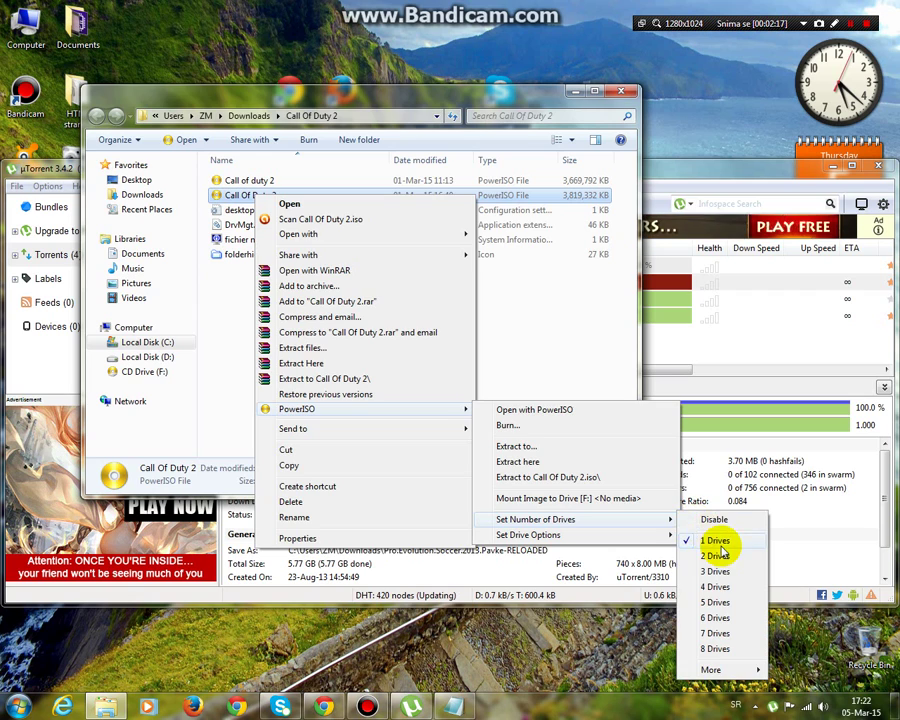
left_click(722, 540)
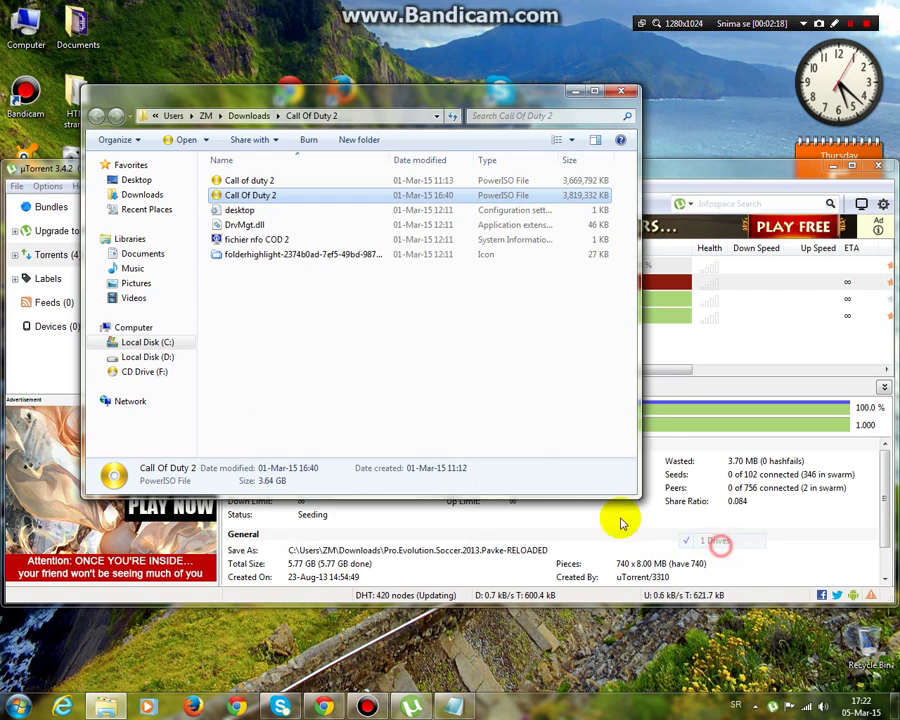
right_click(262, 195)
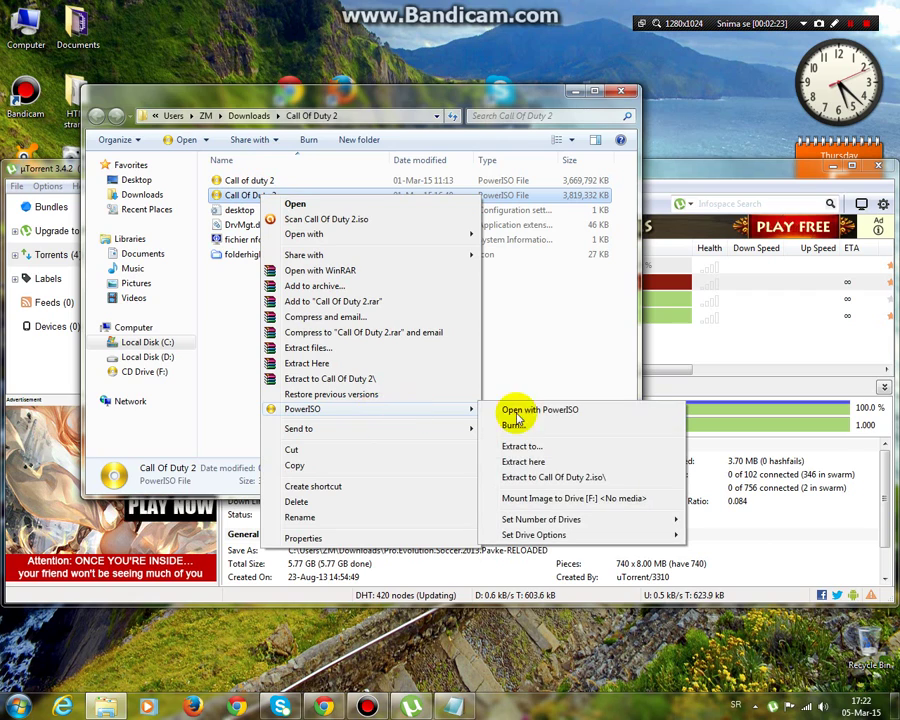
left_click(591, 508)
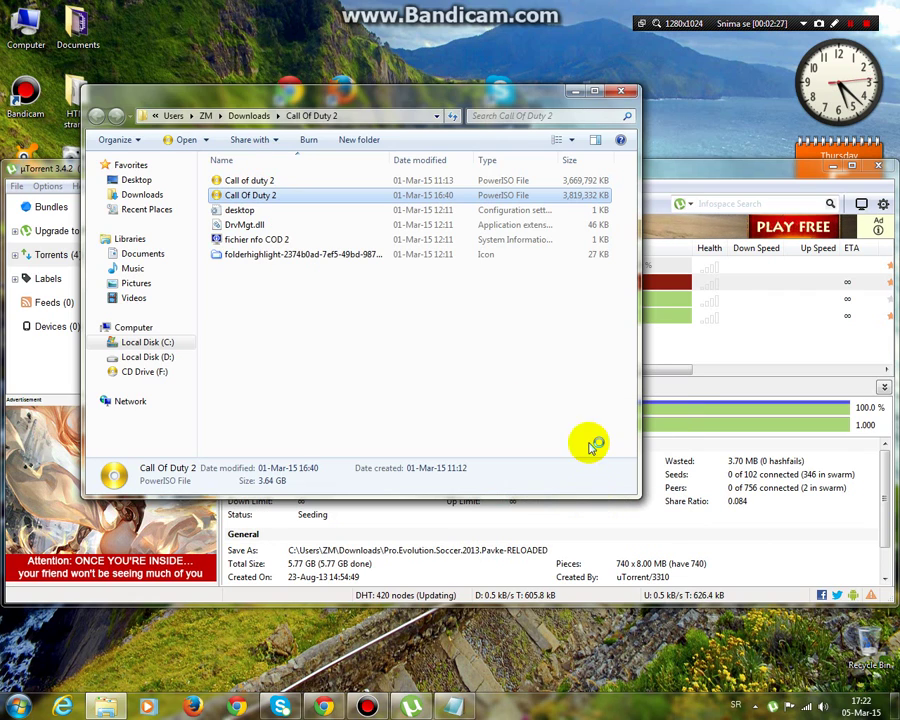
Clear the open windows and open the mounted Call Of Duty 2 CD drive (F:) from Computer to view its setup files.
left_click(577, 93)
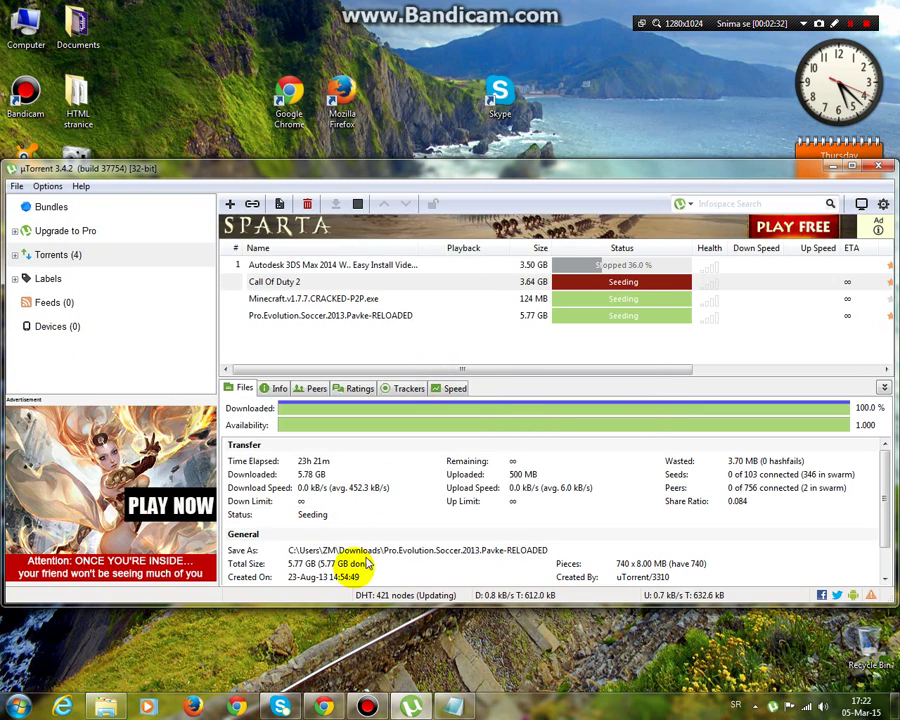
left_click(833, 166)
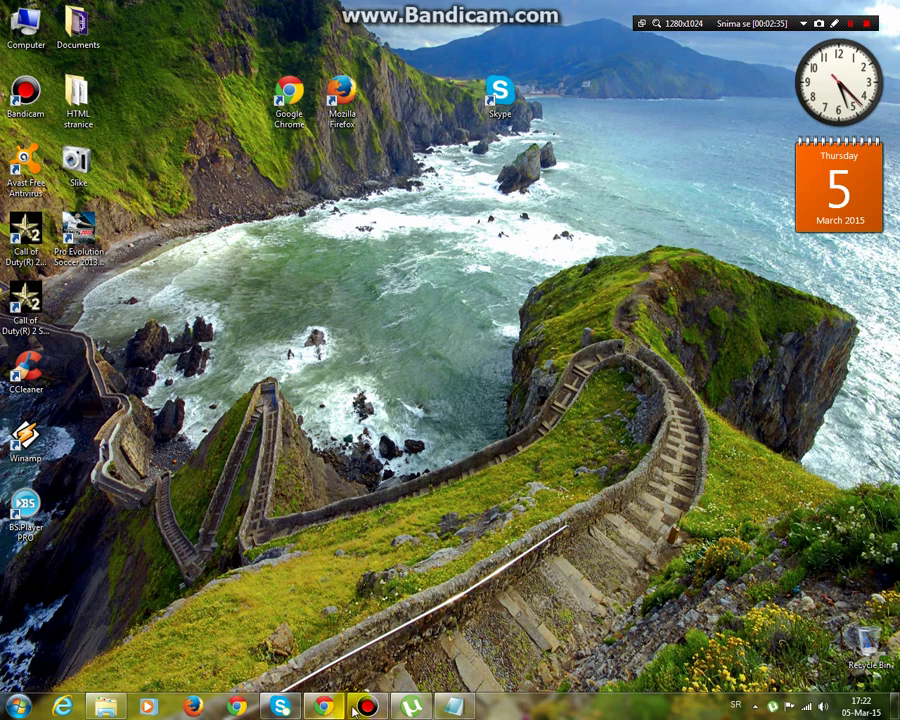
left_click(104, 708)
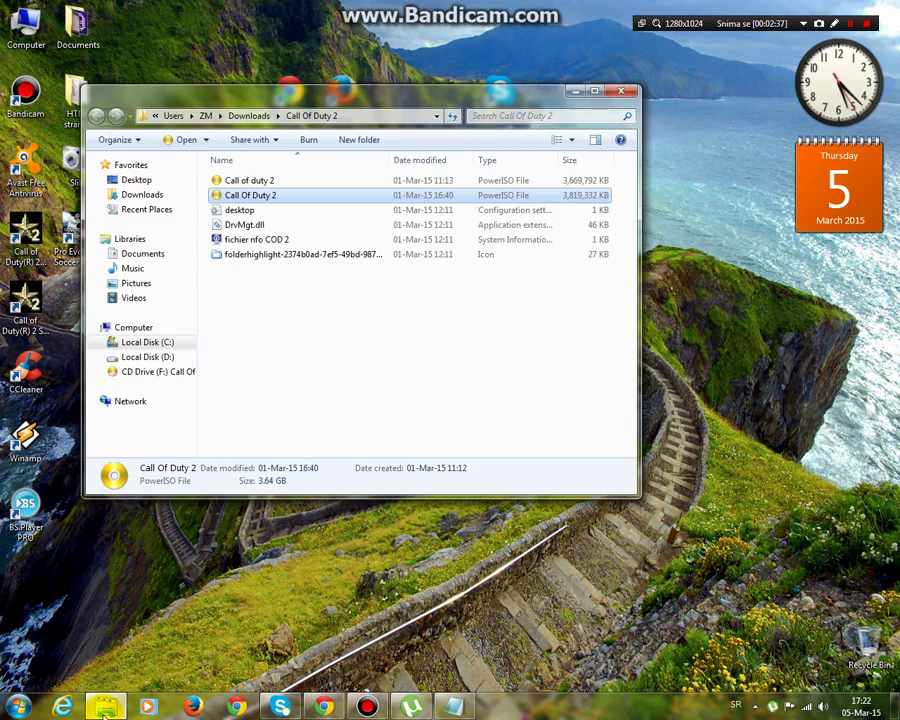
left_click(104, 708)
left_click(18, 707)
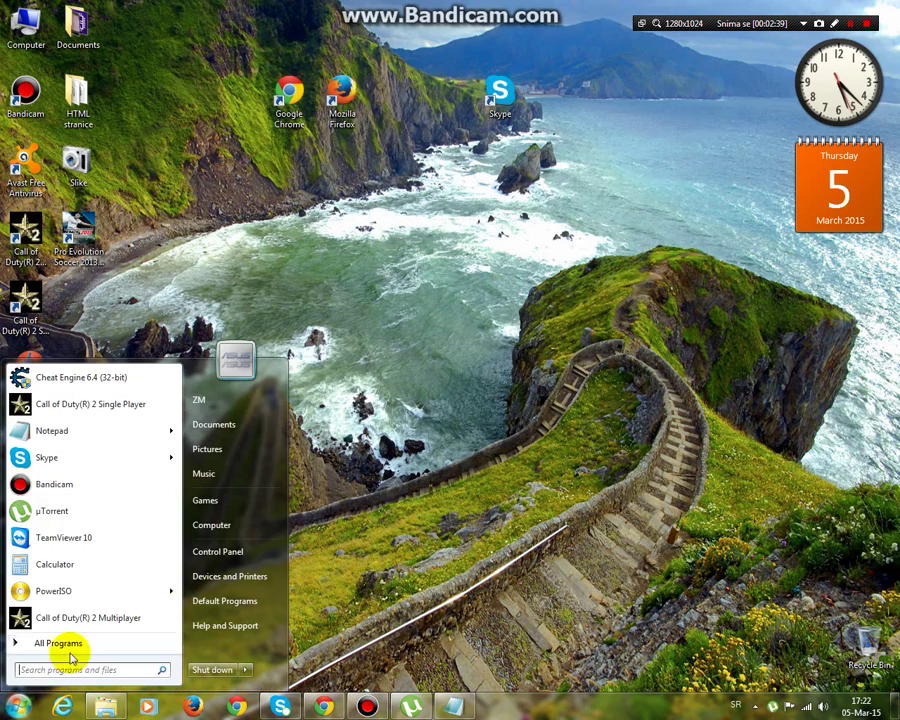
left_click(213, 525)
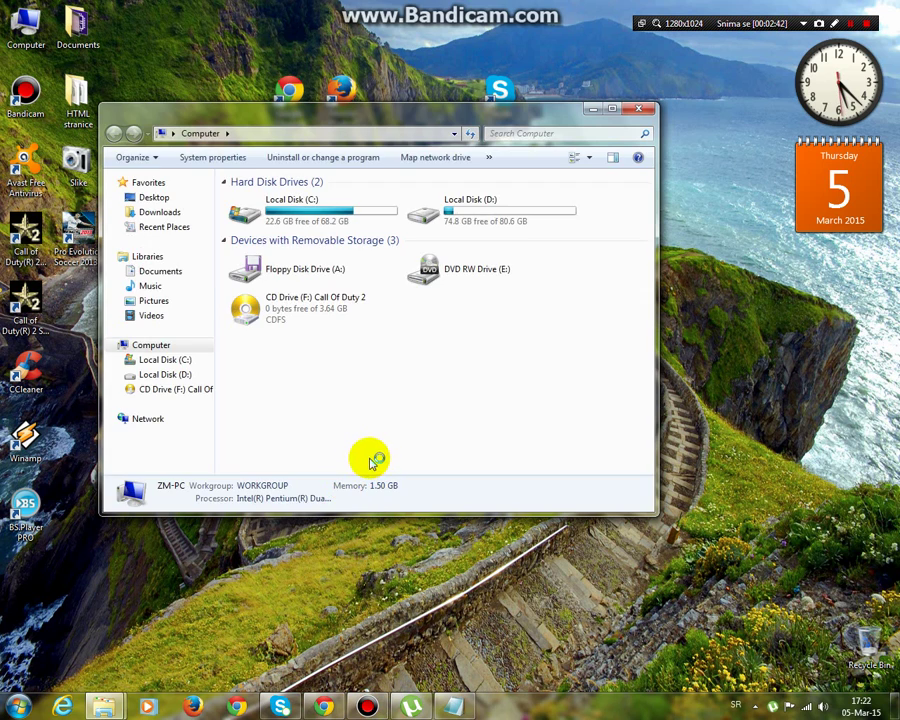
left_click(293, 316)
right_click(293, 312)
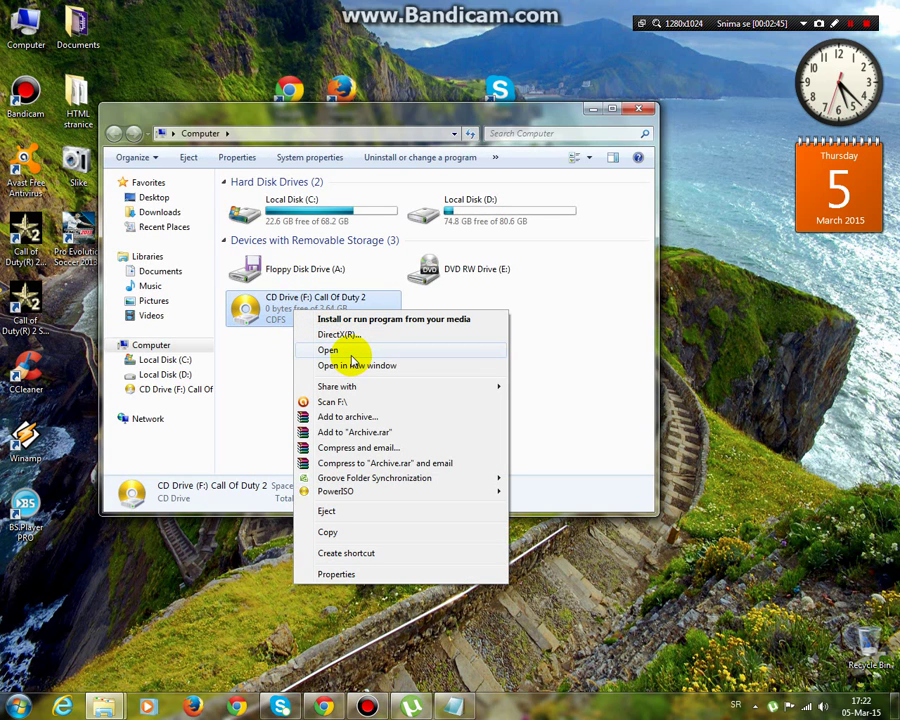
left_click(330, 350)
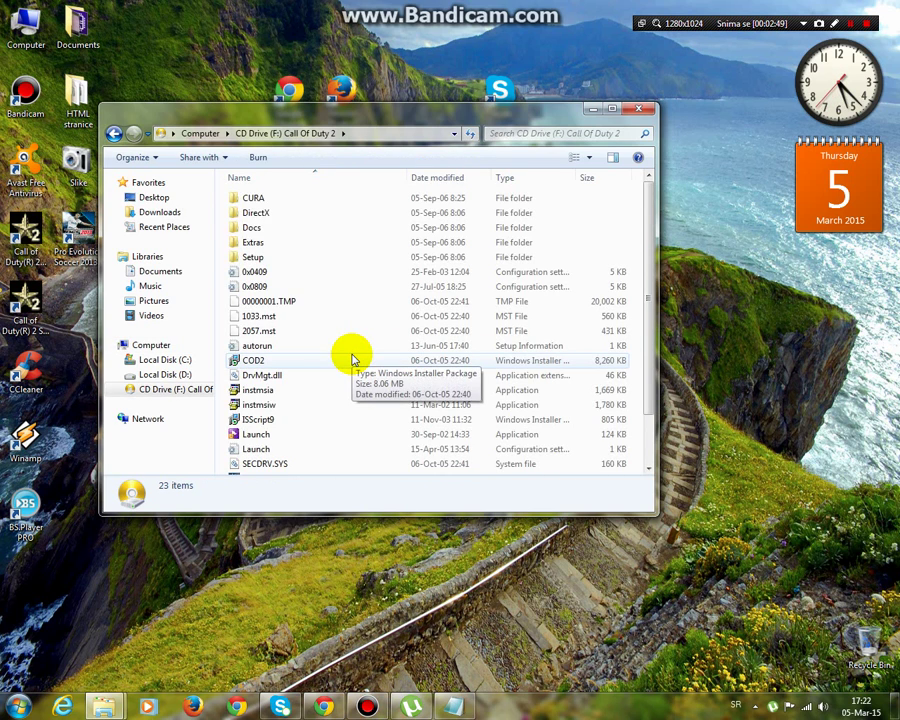
scroll(352, 360, "down", 2)
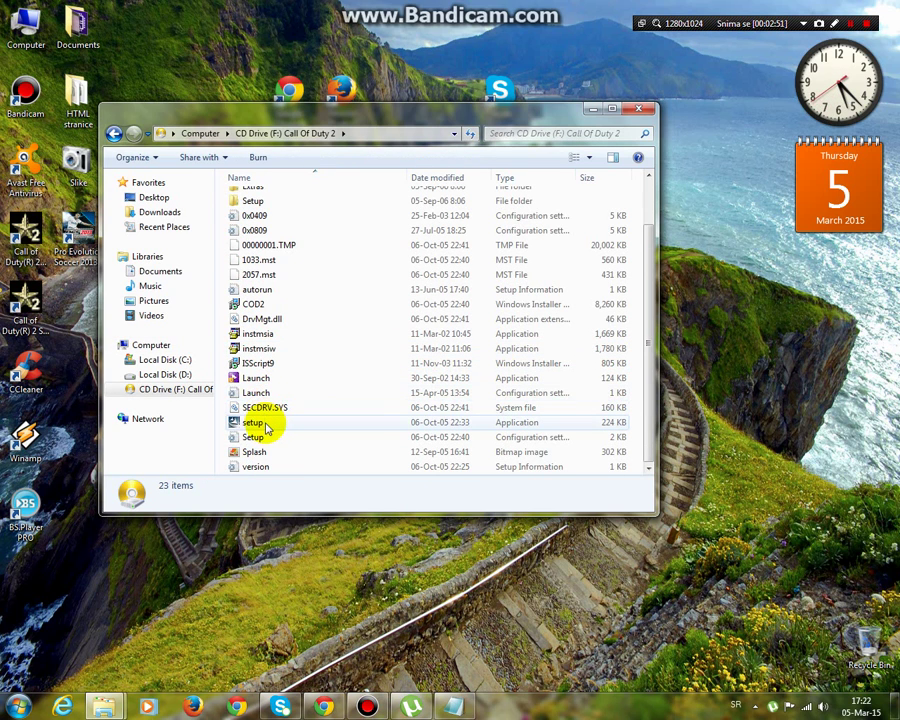
Return to the Notepad note, add the line "3.udjite u setup i odradite instalacije" and minimize the note.
left_click(457, 709)
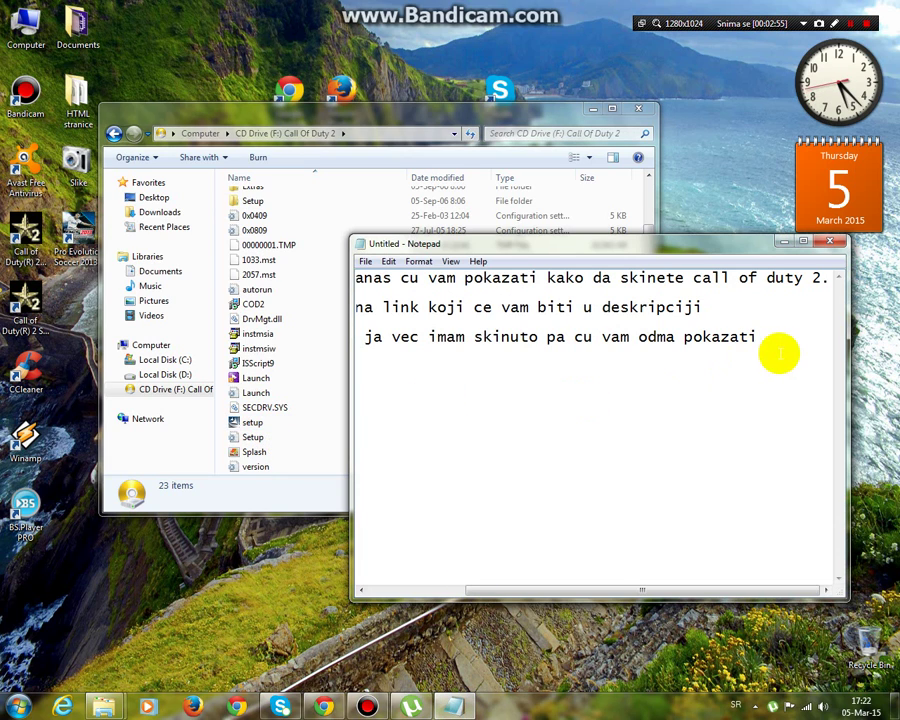
key("Return")
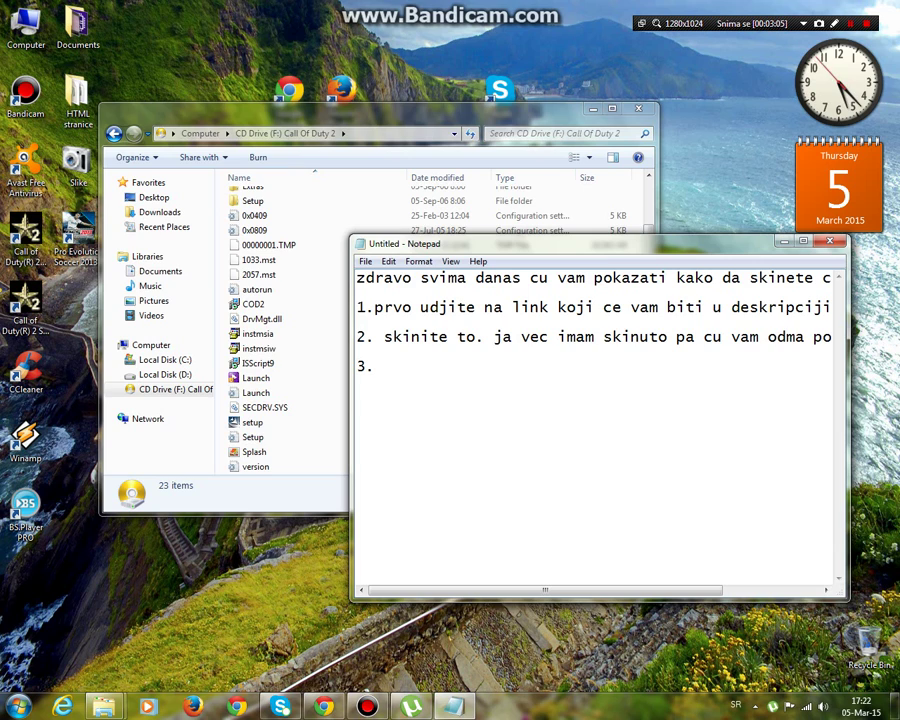
type("jite u setu")
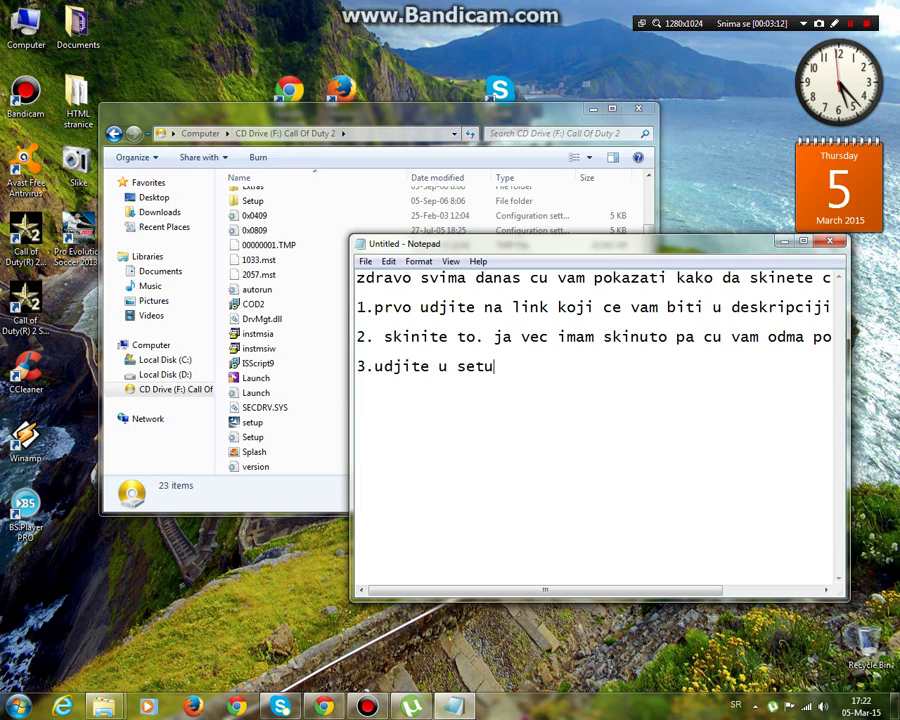
type("p")
type("i odradit")
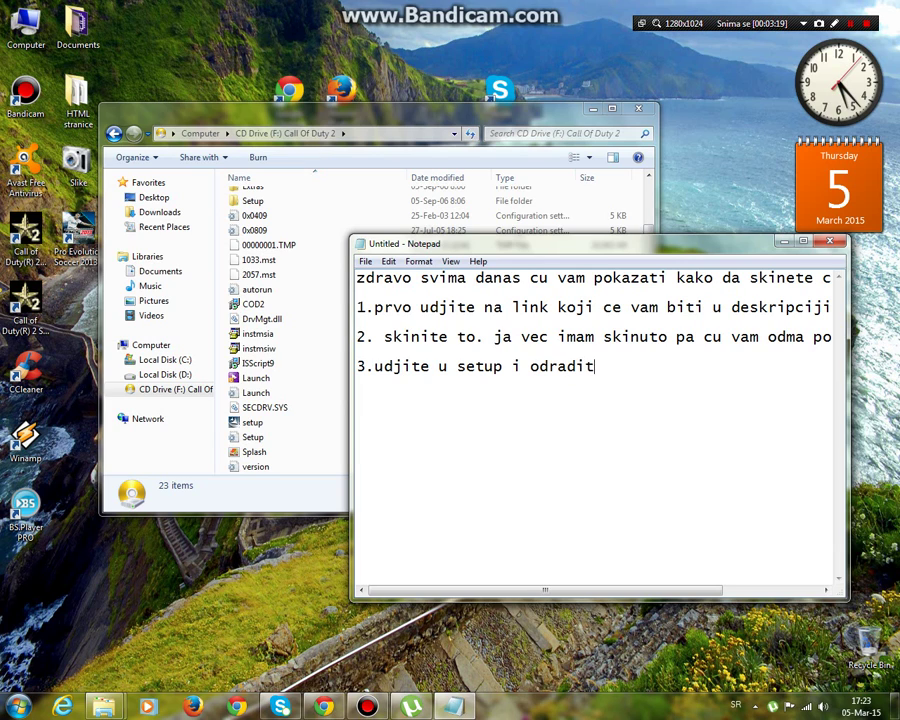
type("e inst")
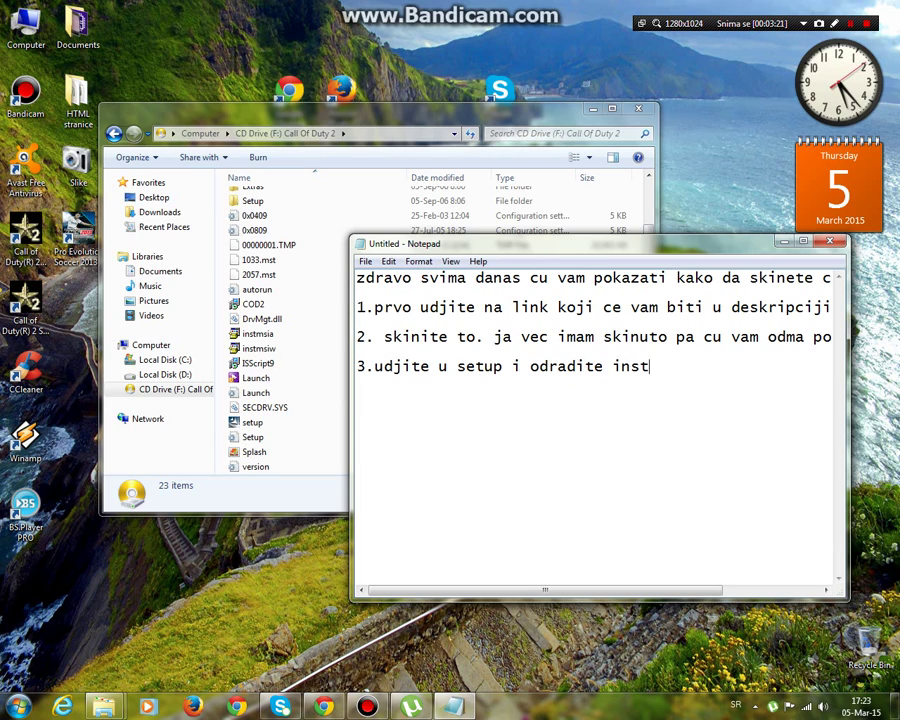
type("alacije")
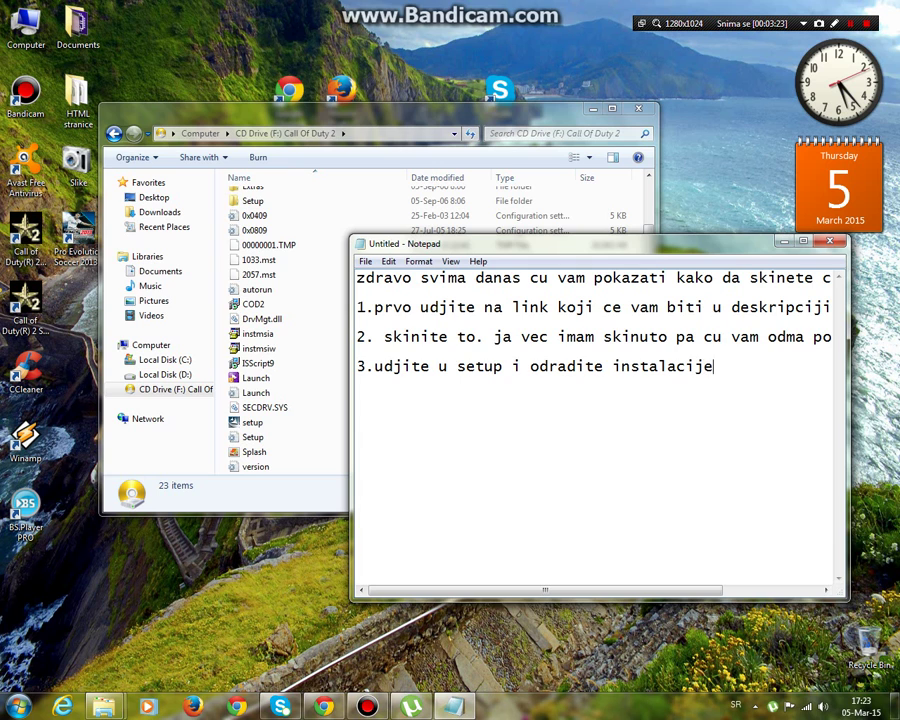
left_click(784, 241)
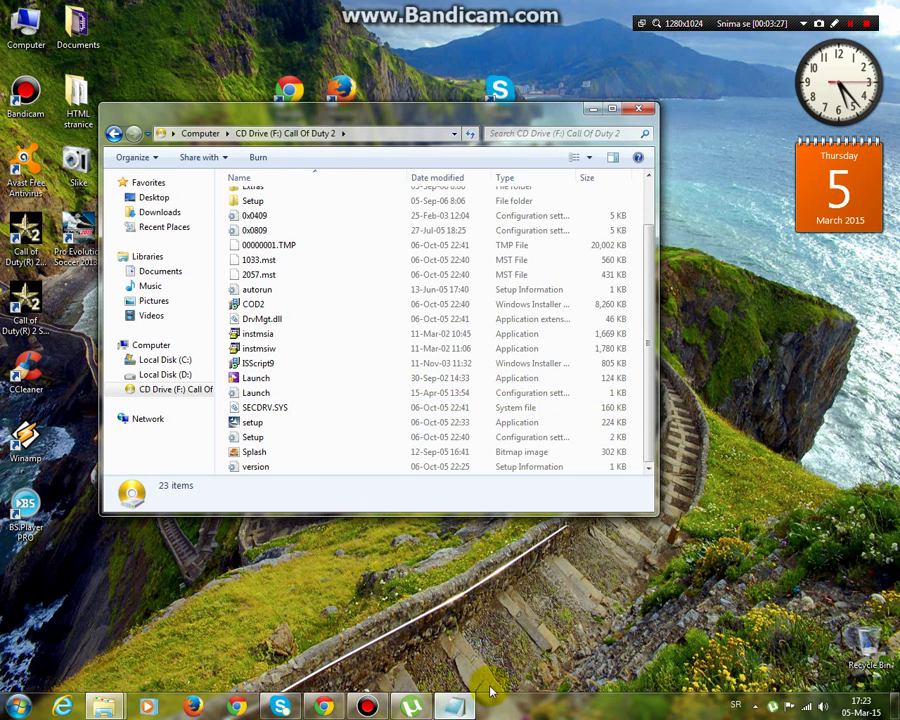
Restore the note, append ". Trebace vam kod. evo ovdje ga mozete pronaci" to line 3 and minimize it.
left_click(457, 705)
key("Return")
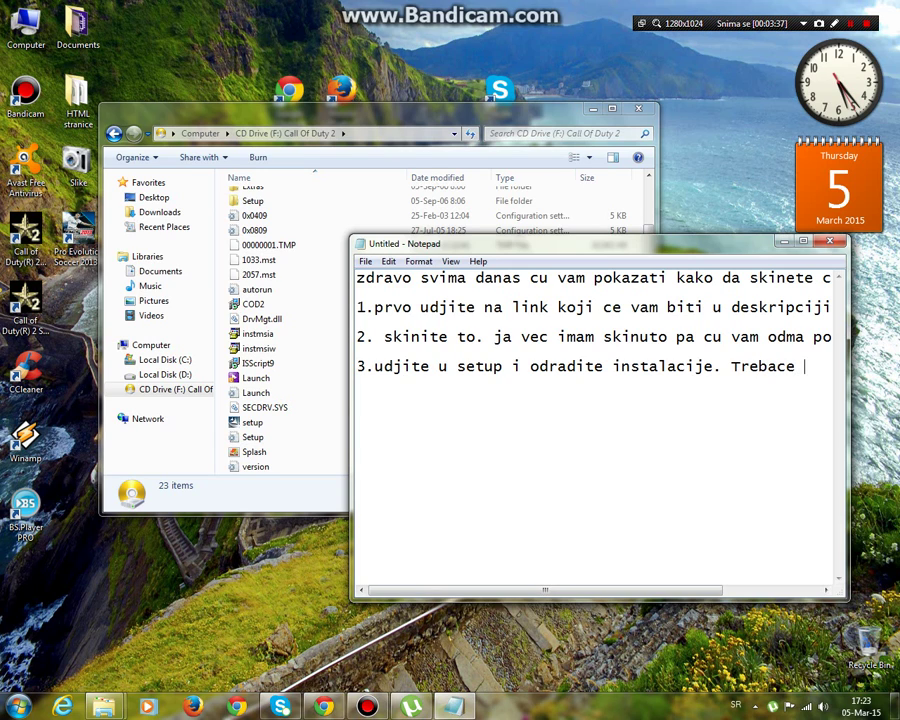
type("am kod")
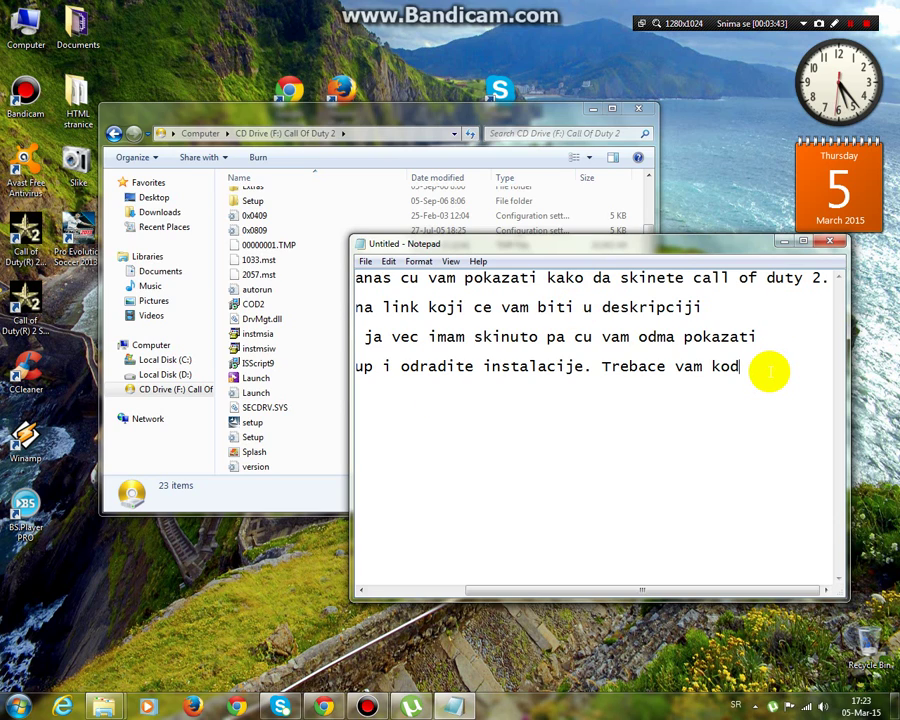
type(". ev")
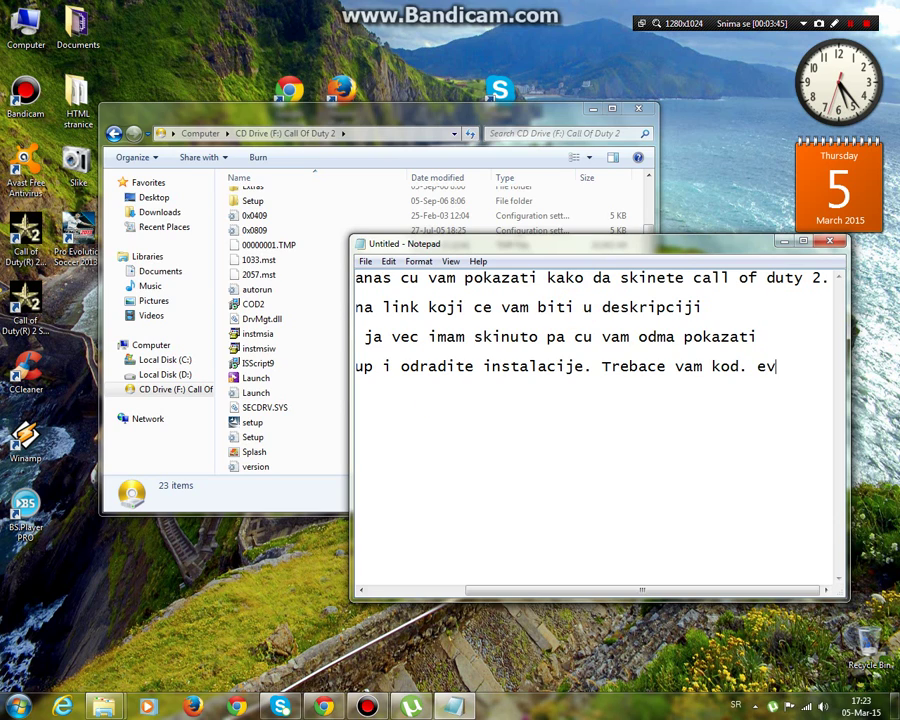
type("o ovdje ga")
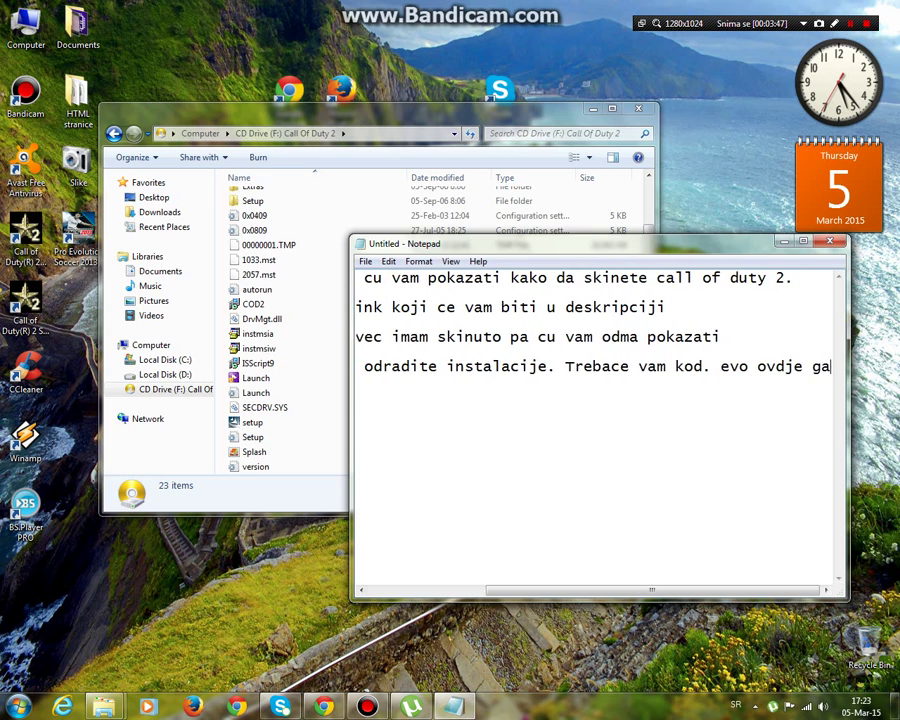
type(" mozete pronaci")
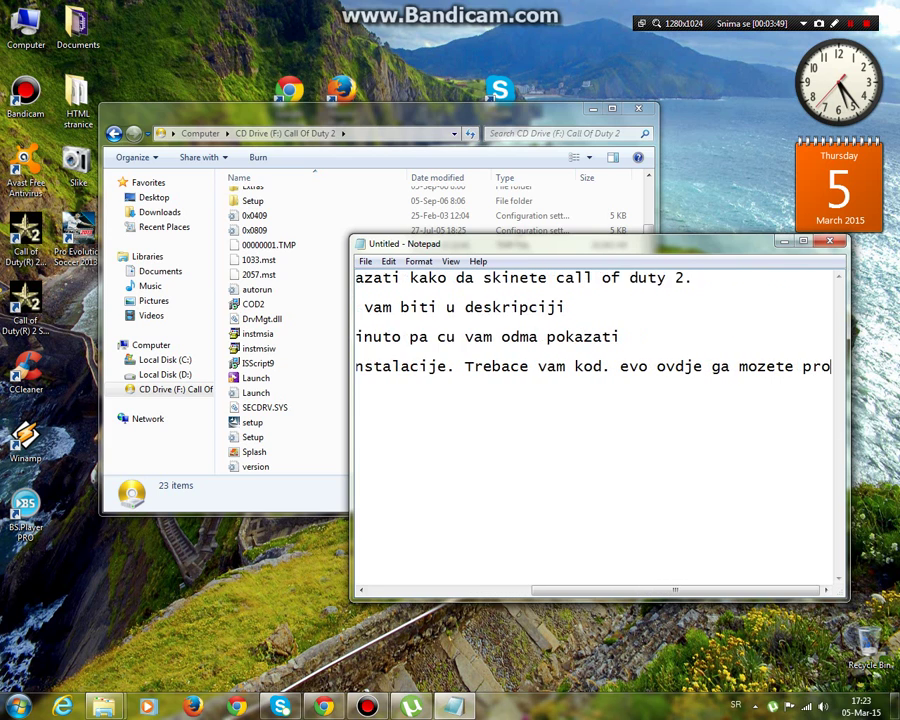
left_click(788, 242)
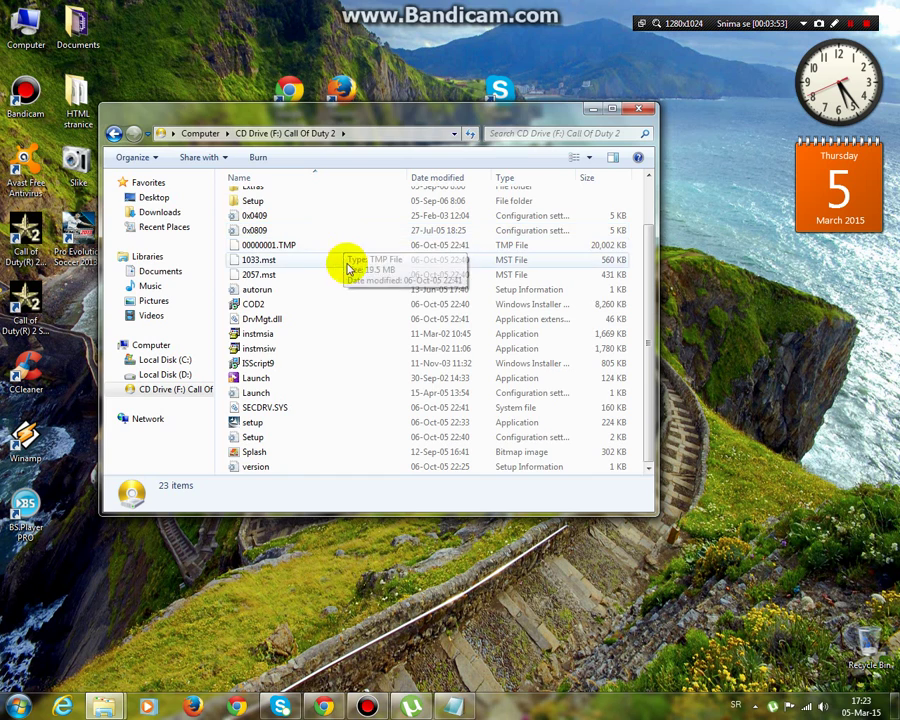
Look through the disc's Setup folder, including its Data and rsrc subfolders, for the installation code and return to the disc root.
scroll(350, 270, "up", 2)
double_click(262, 258)
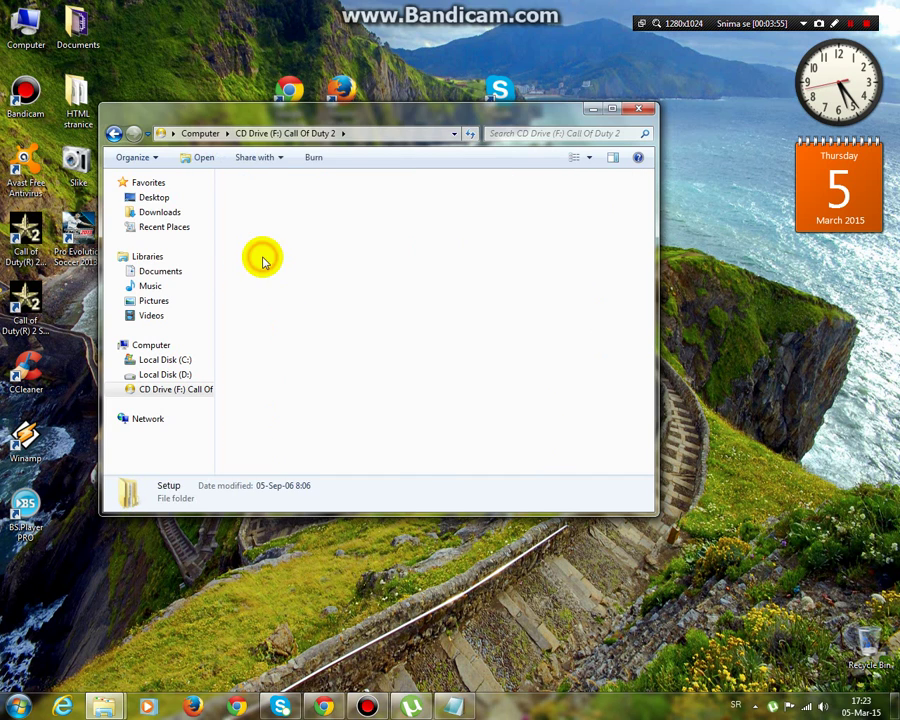
double_click(258, 200)
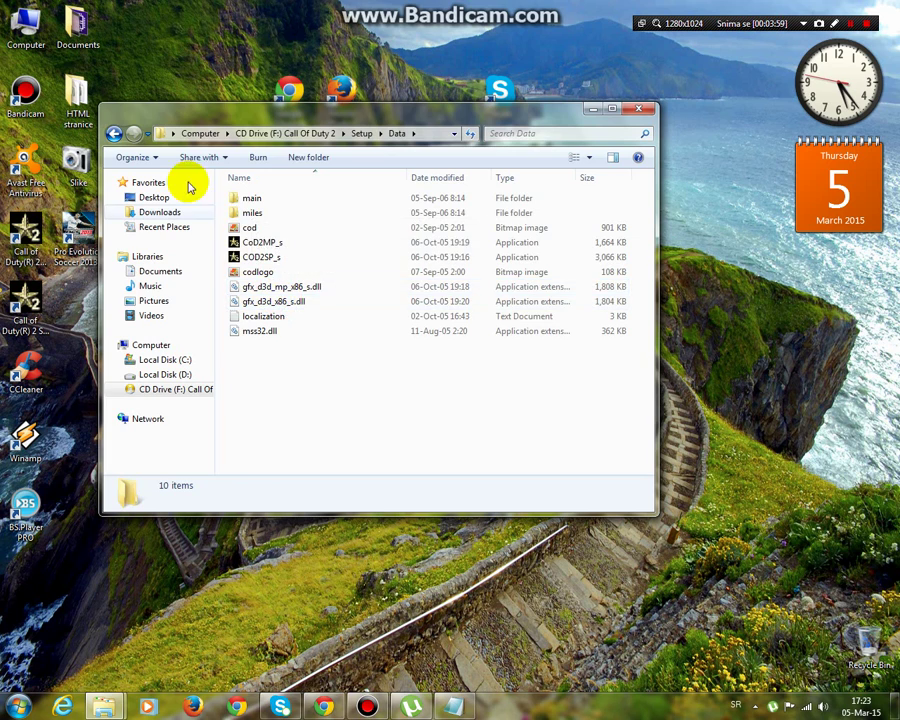
left_click(115, 135)
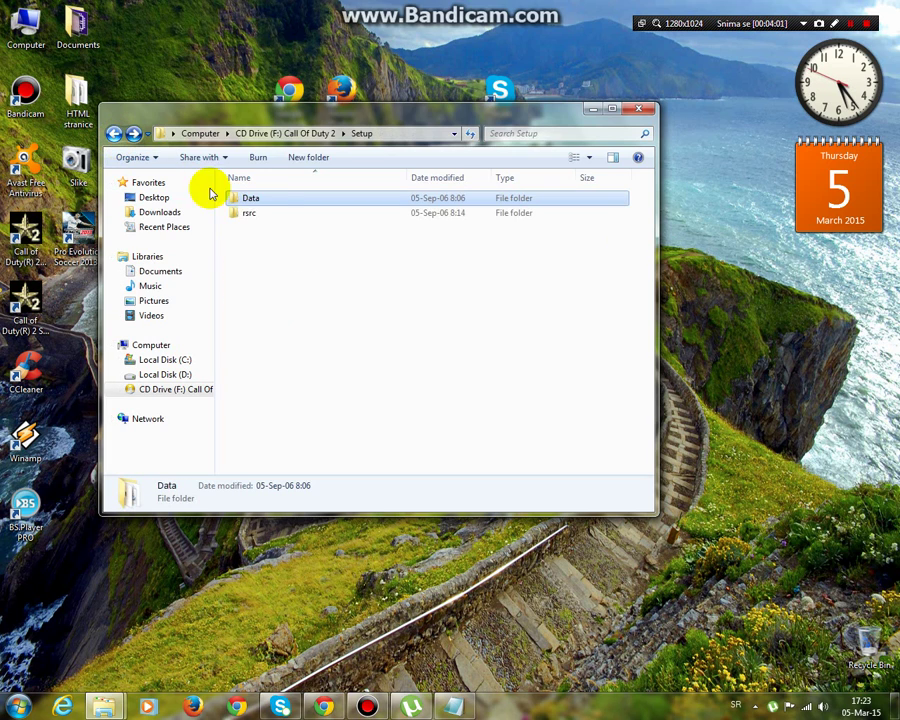
left_click(249, 213)
double_click(249, 213)
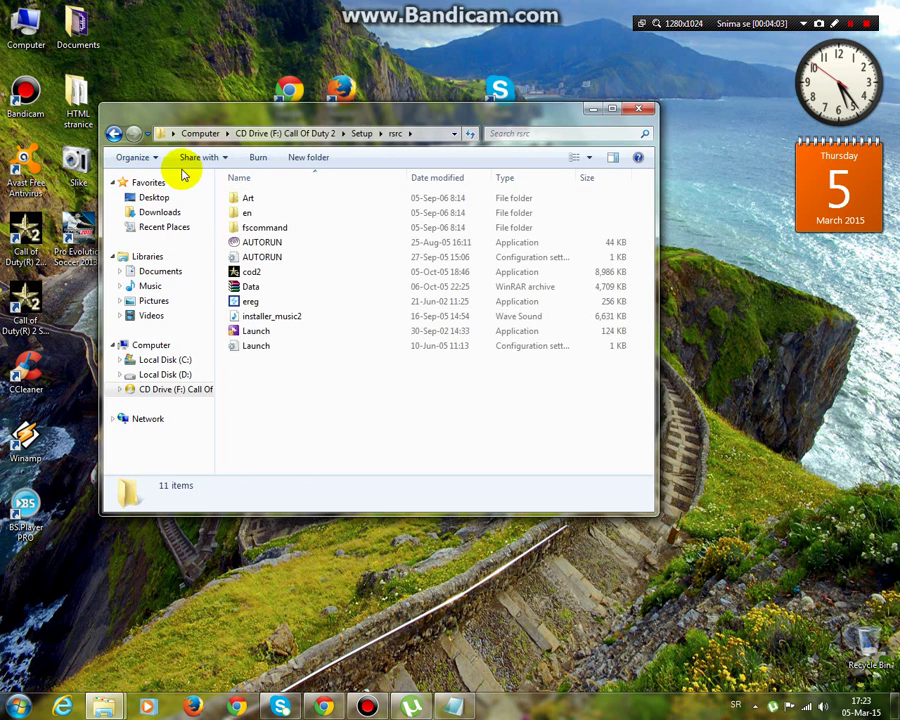
left_click(115, 133)
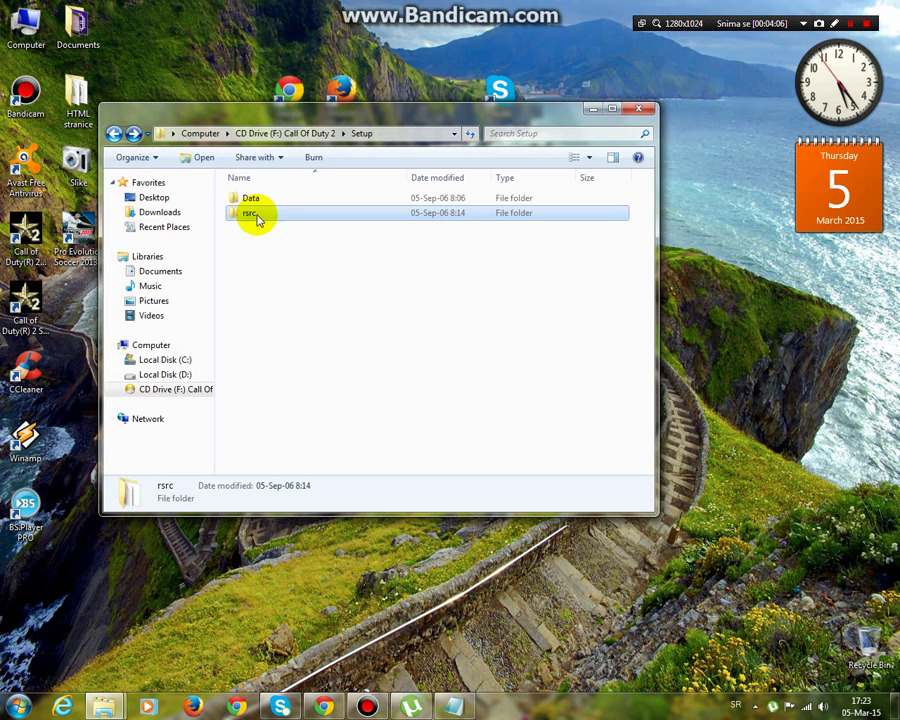
left_click(115, 133)
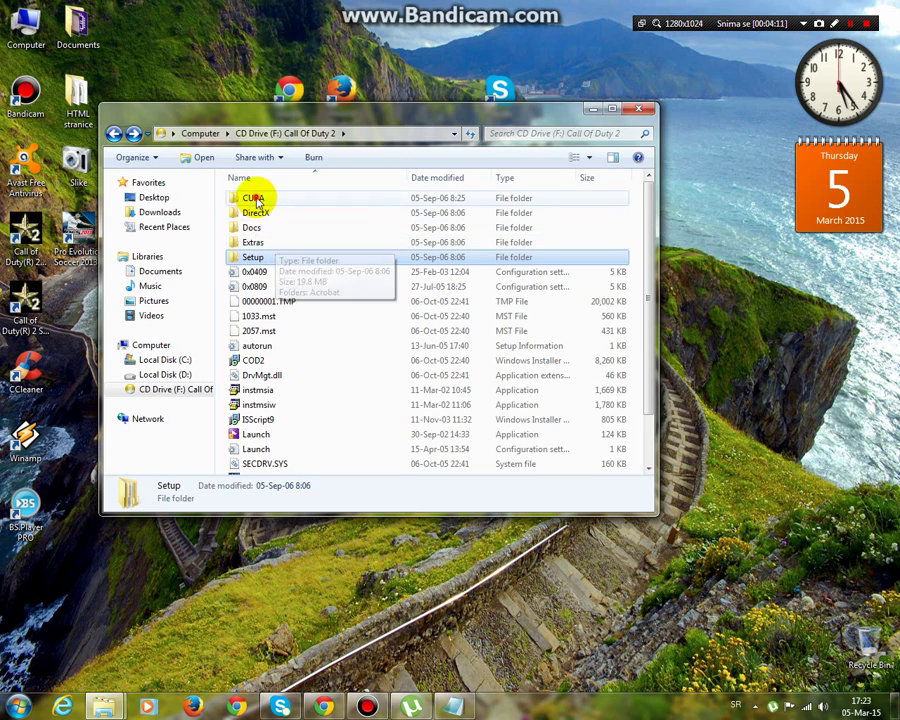
Open the Seriale text file in the disc's CURA folder and highlight its list of serial numbers to point them out.
double_click(257, 198)
double_click(258, 212)
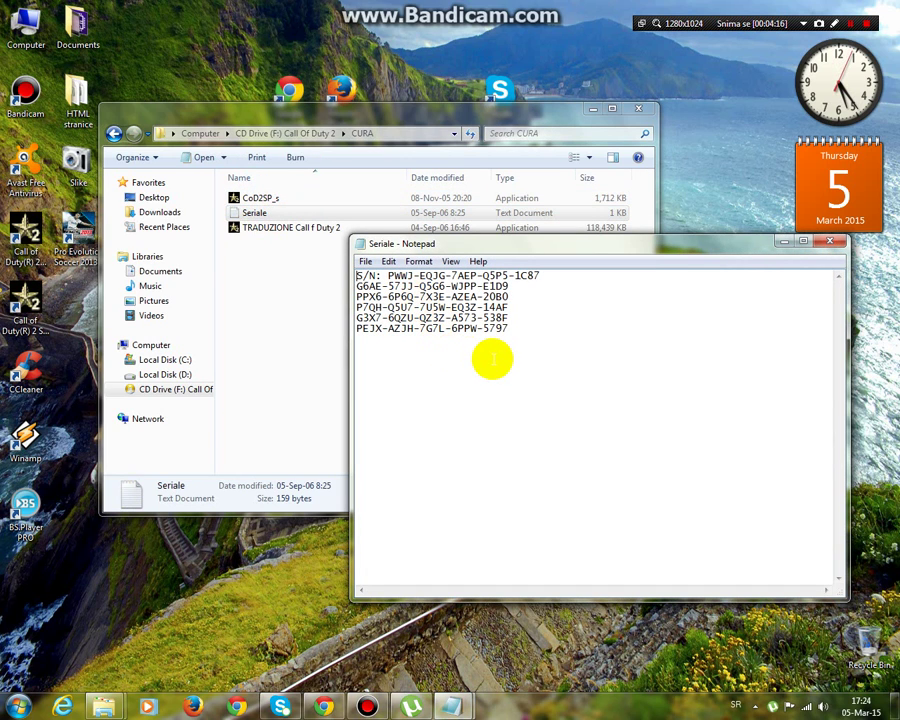
left_click_drag(512, 340, 362, 265)
left_click(546, 350)
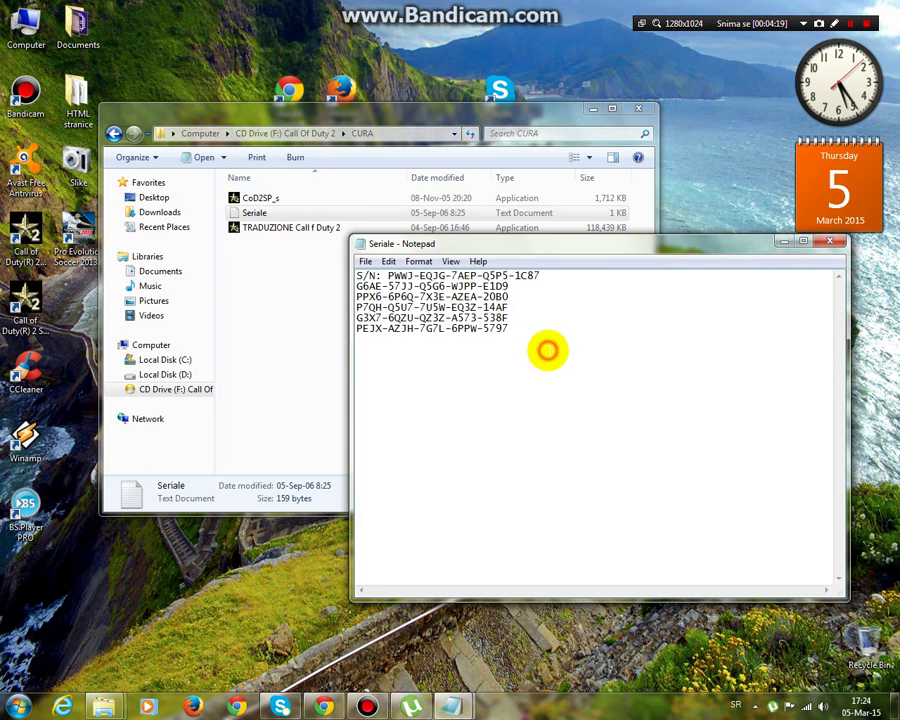
Minimize the Seriale text file and return from the CURA folder to the disc's root folder.
left_click(785, 245)
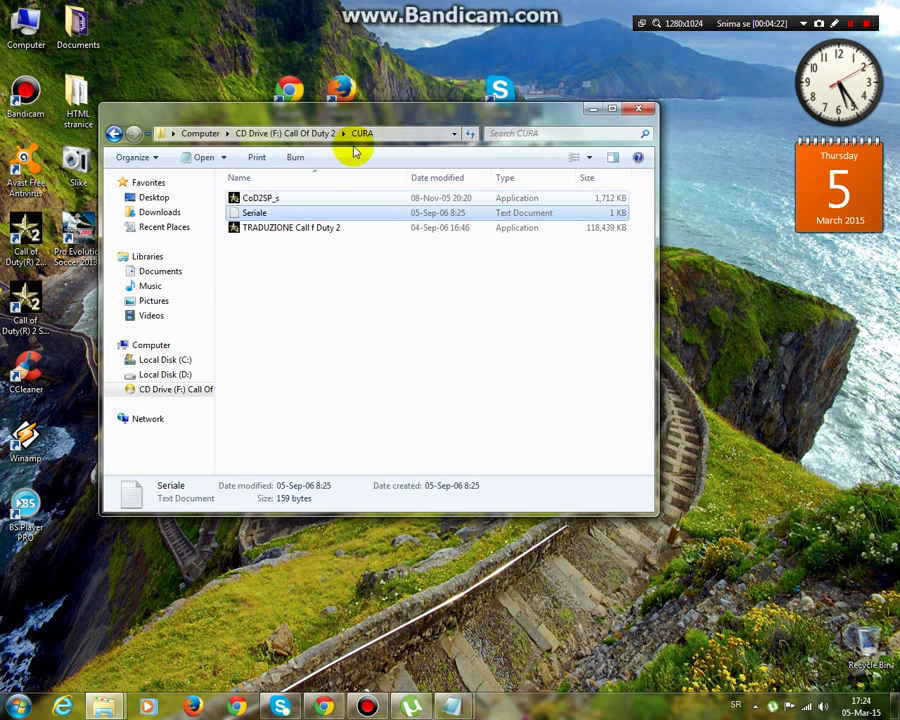
left_click(113, 134)
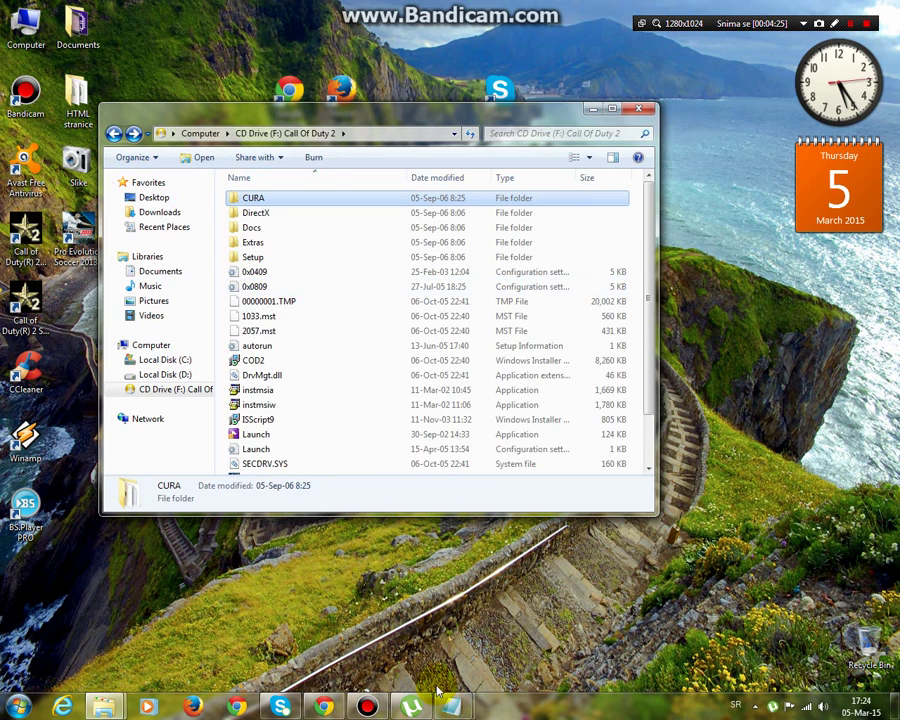
scroll(341, 292, "down", 2)
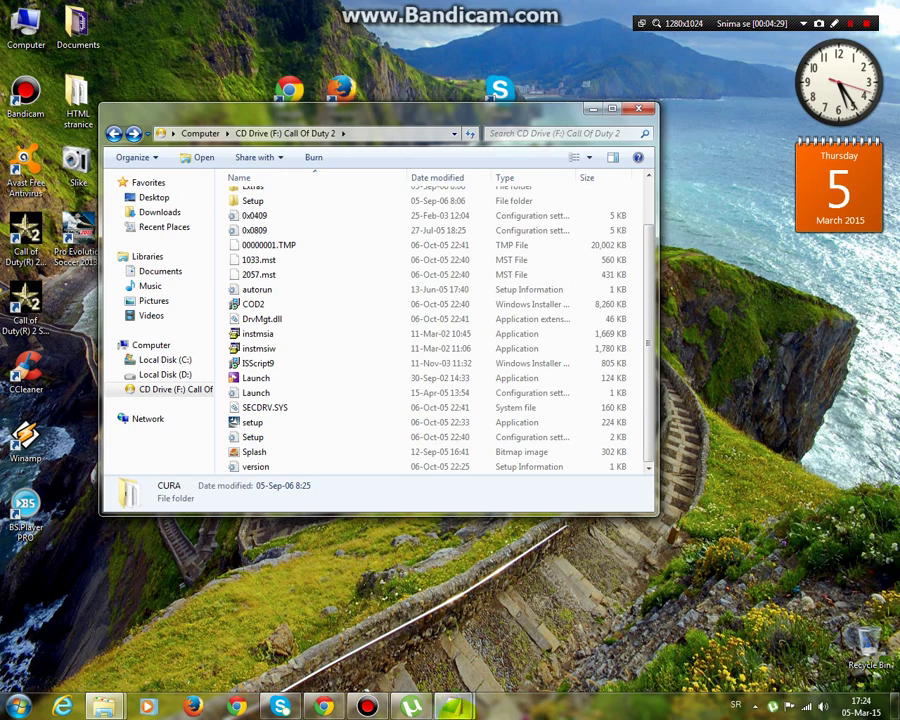
Restore the instruction note, add the line "4. kada ste to odradili idite tamo gdje ste skinuli igricu i krakujte" and minimize it.
mouse_move(450, 708)
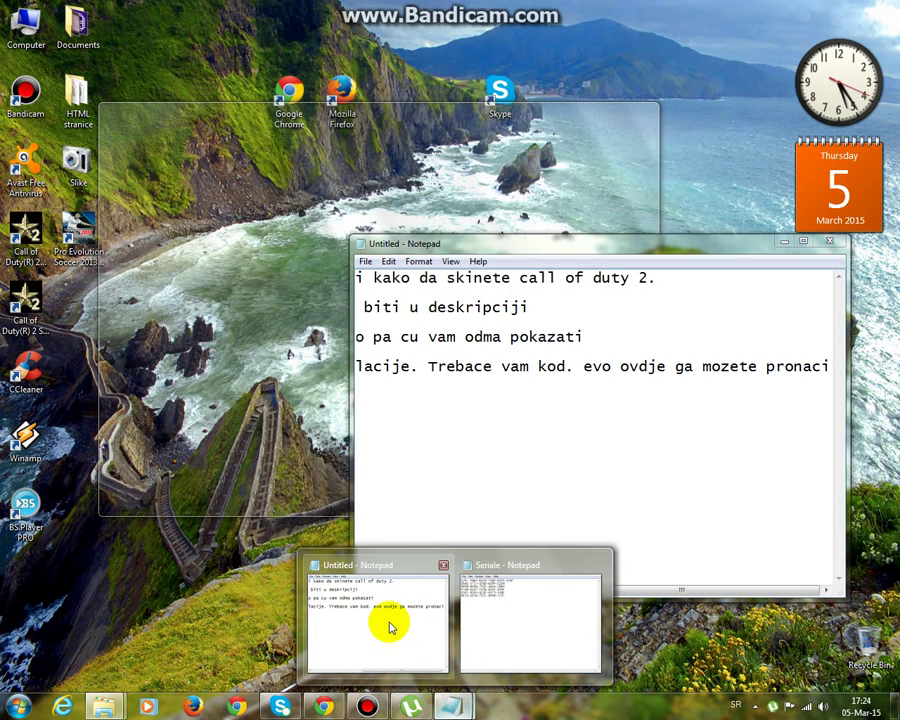
left_click(390, 628)
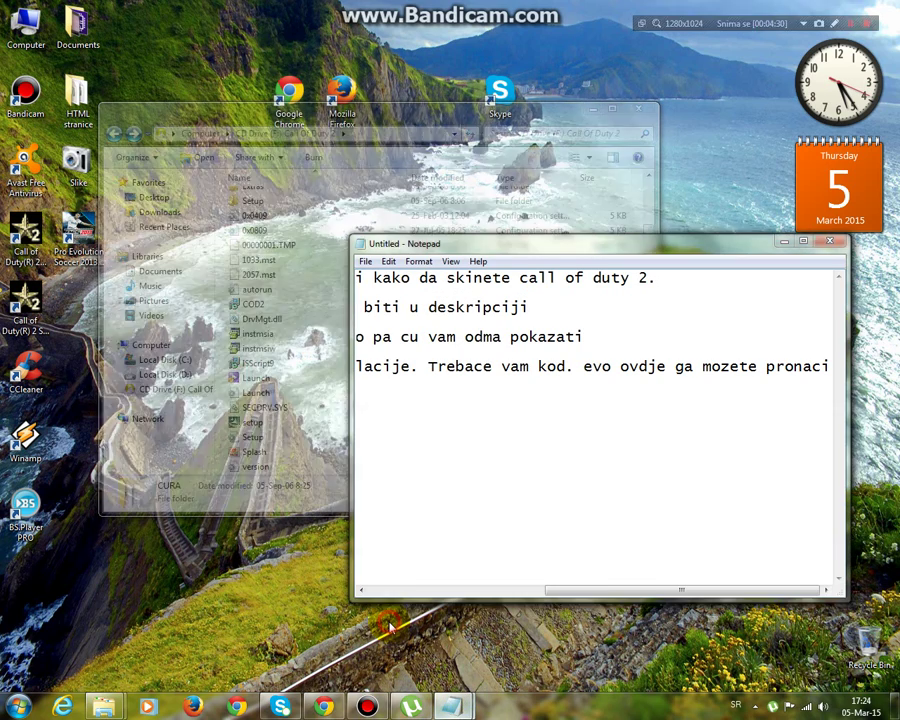
left_click(414, 414)
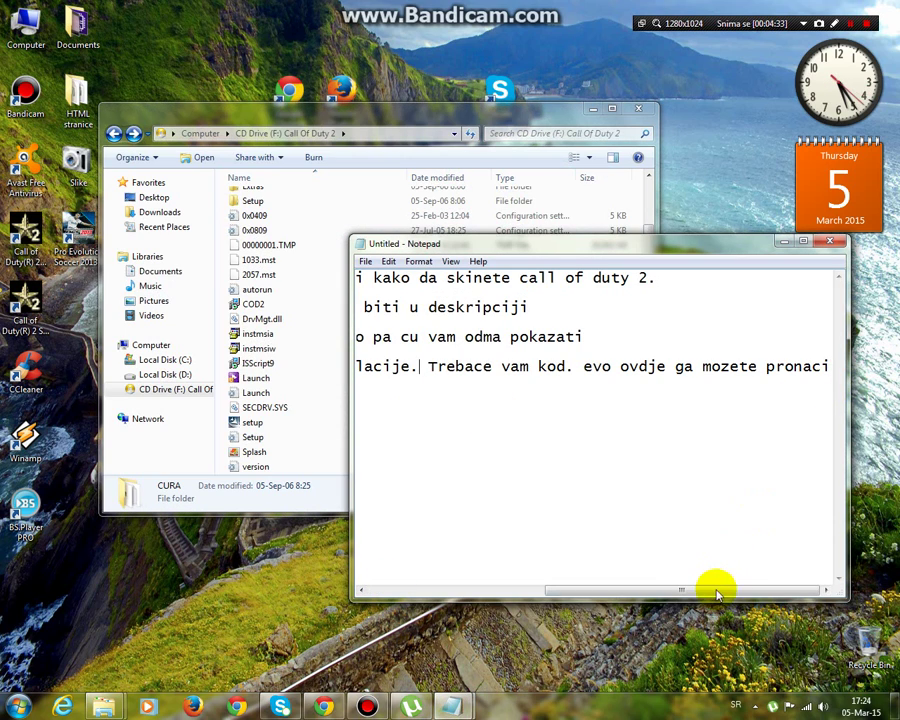
left_click(829, 366)
key("Return")
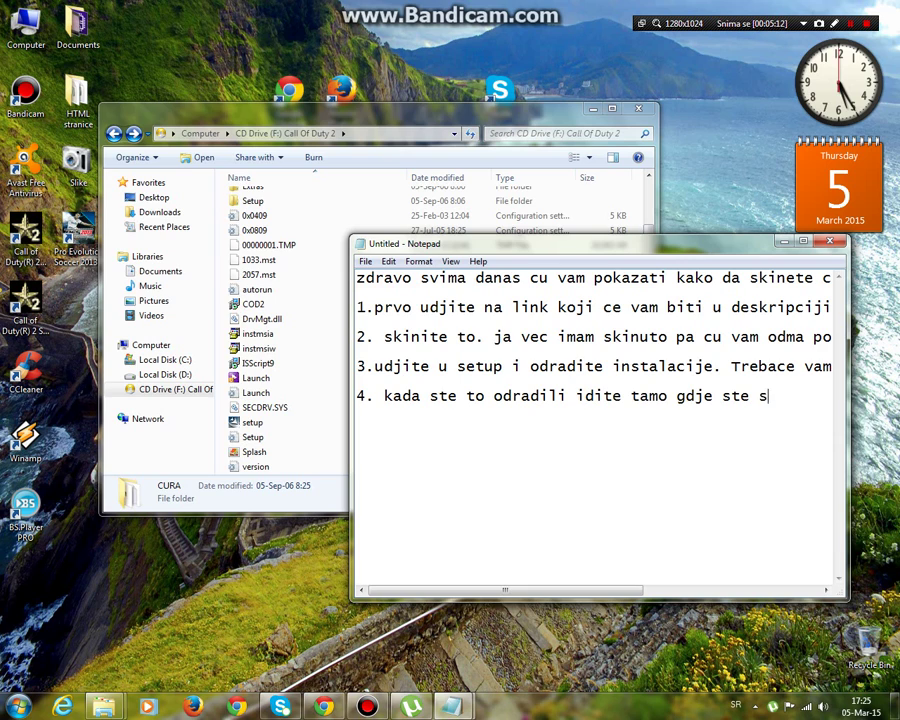
type("i igricu i kraku")
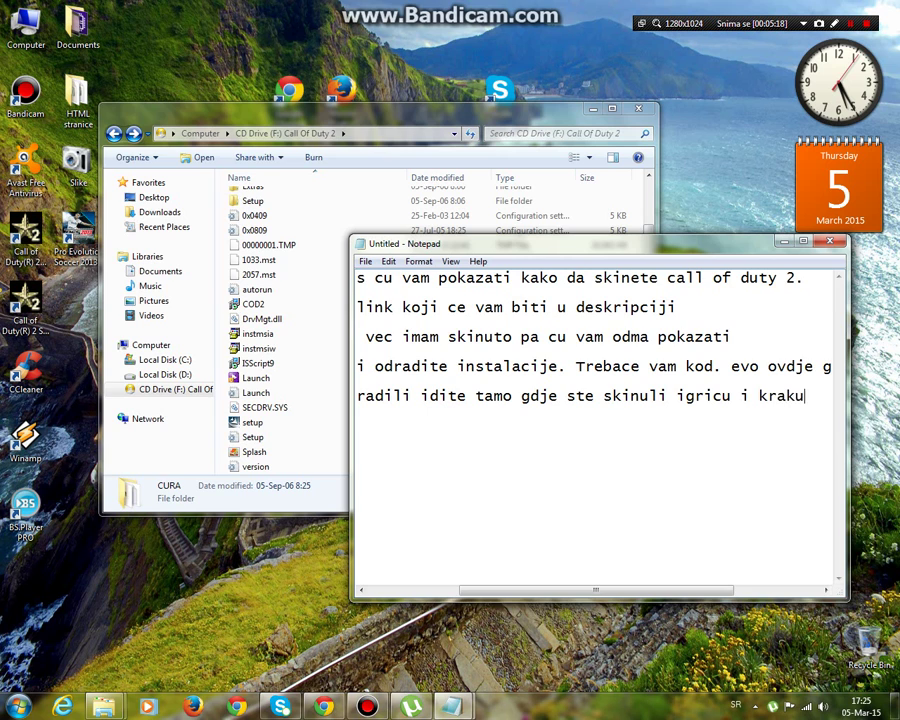
type("jte")
key("Return")
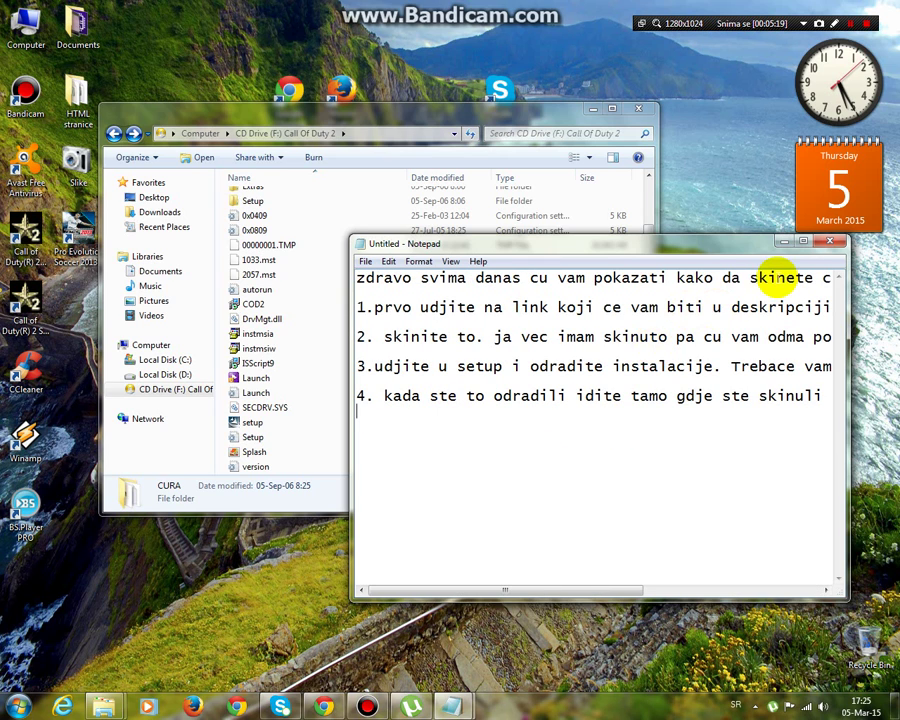
left_click(783, 242)
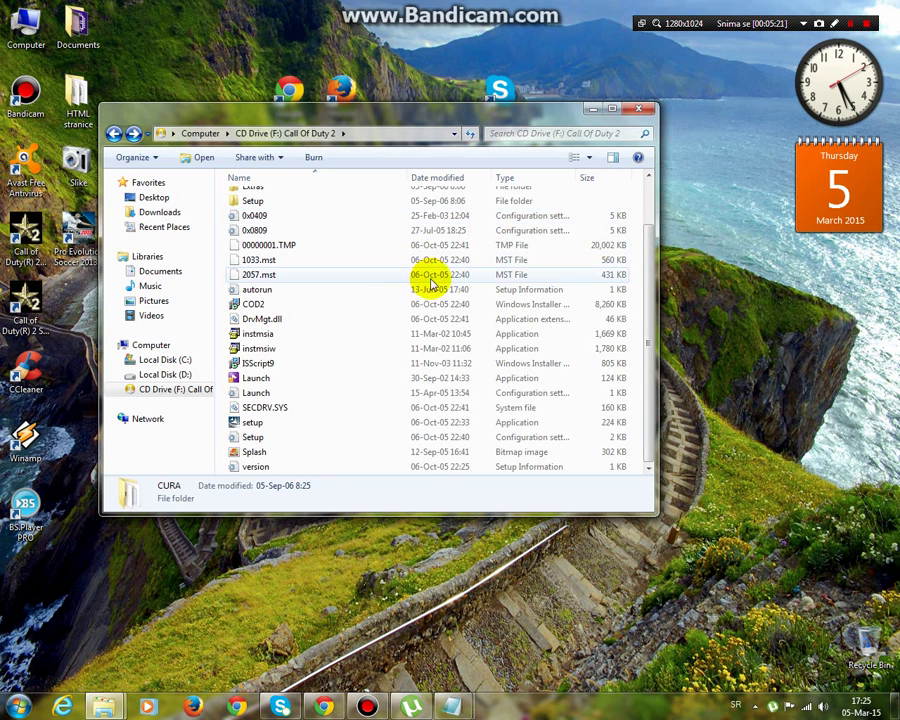
Look through the disc's CURA, Extras and Setup folders, including Setup's Data subfolder, for the crack files and return to the disc root.
scroll(430, 312, "up", 2)
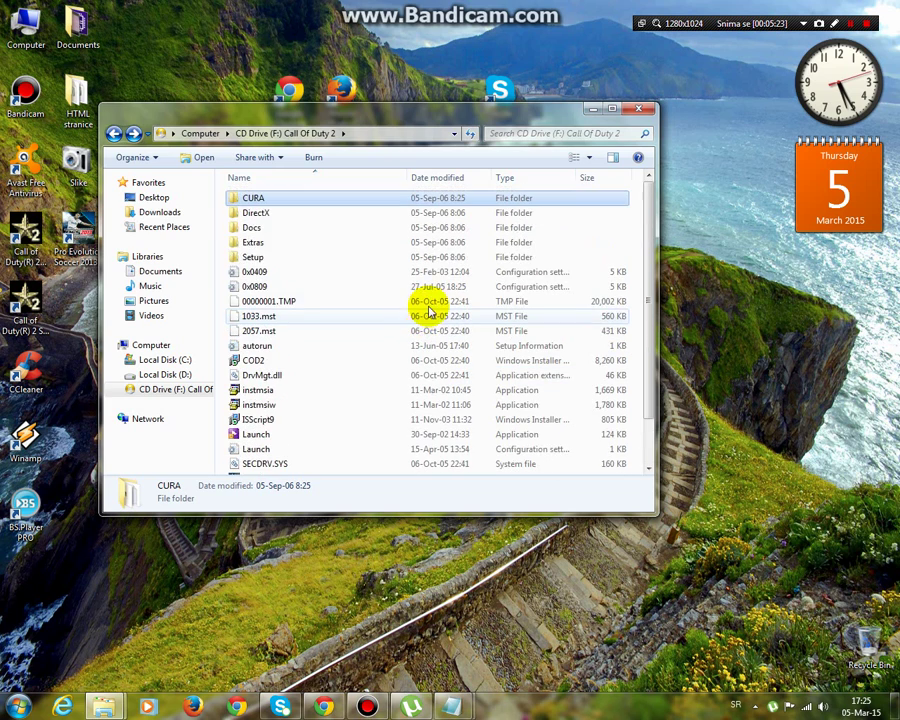
double_click(277, 203)
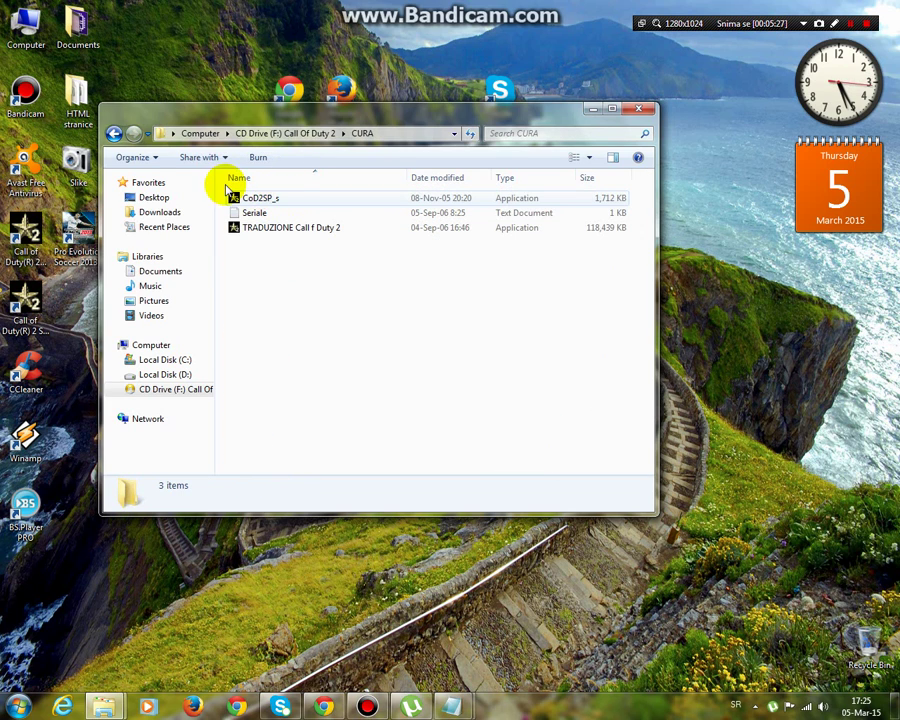
left_click(115, 135)
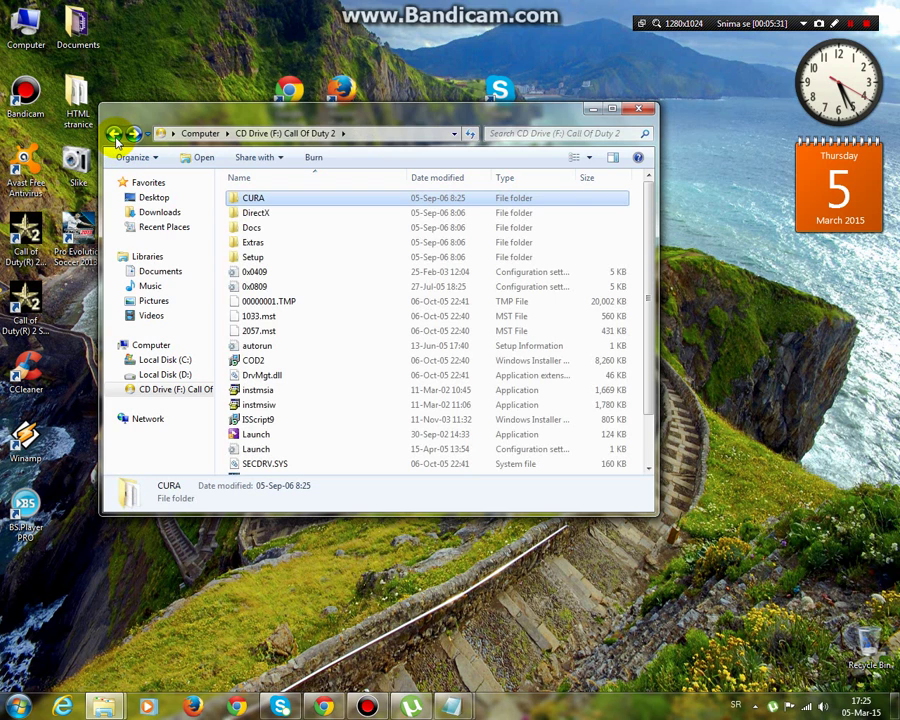
double_click(266, 242)
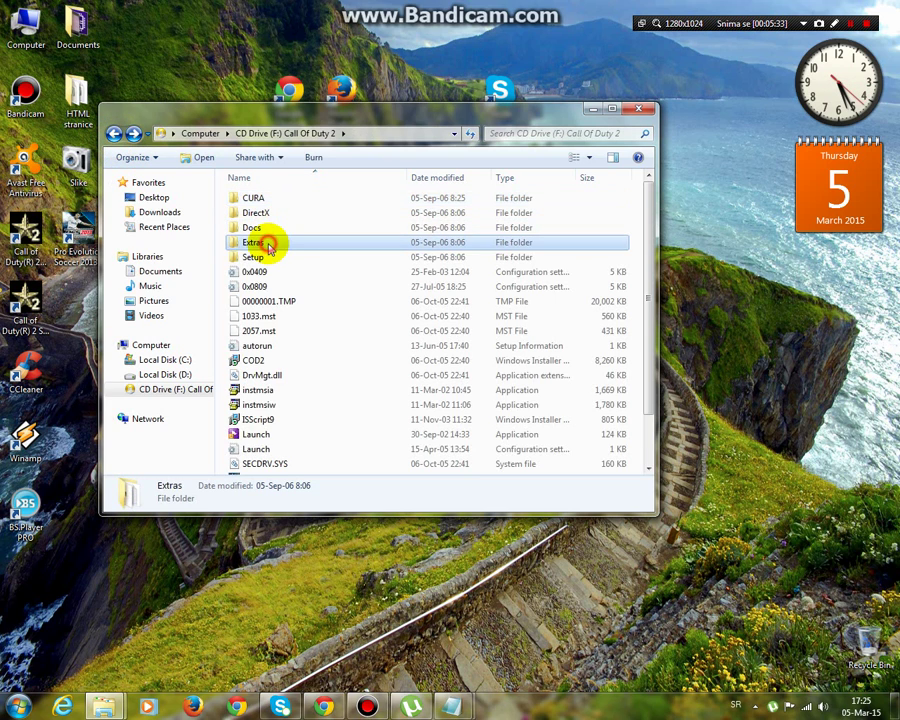
left_click(114, 133)
double_click(262, 256)
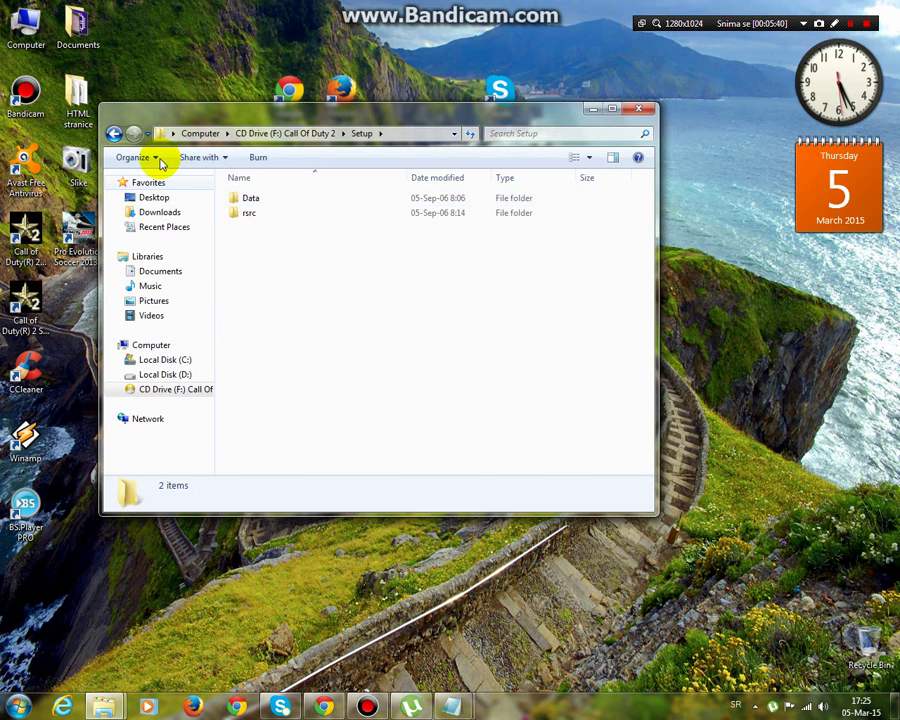
double_click(250, 199)
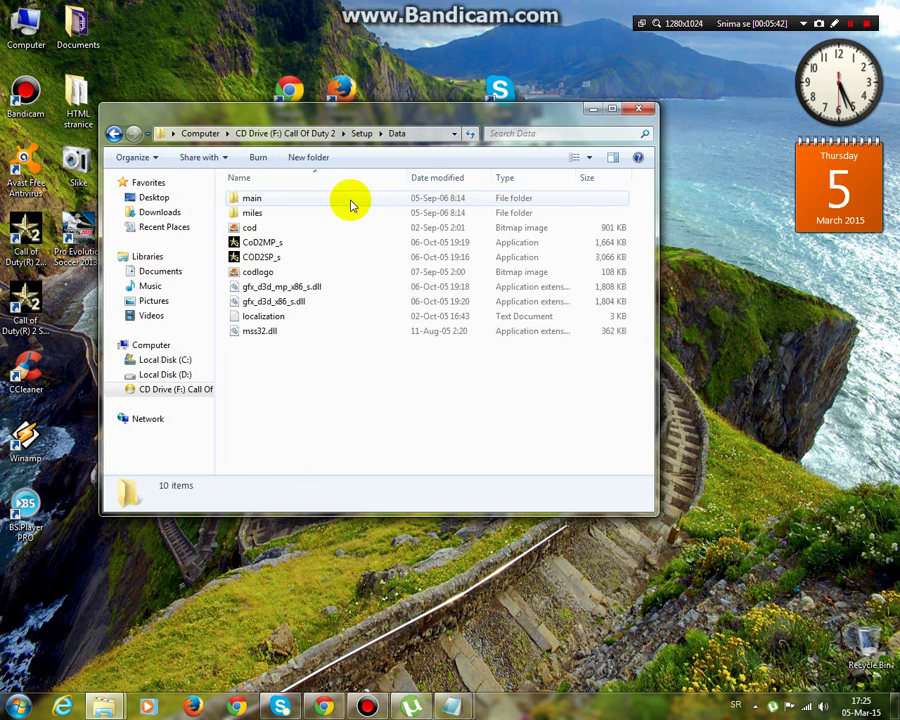
left_click(114, 134)
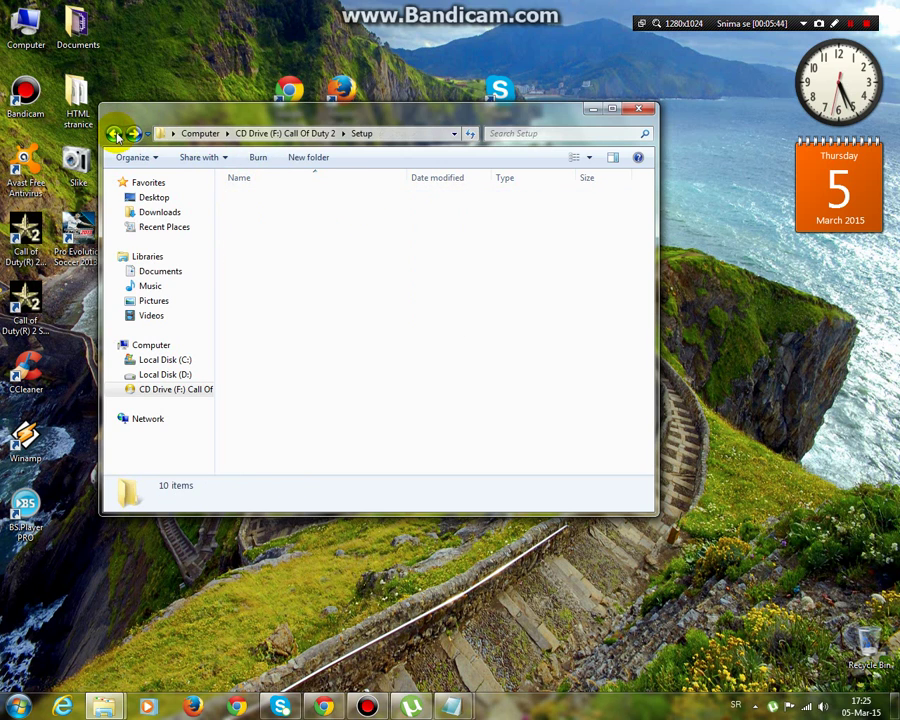
left_click(112, 134)
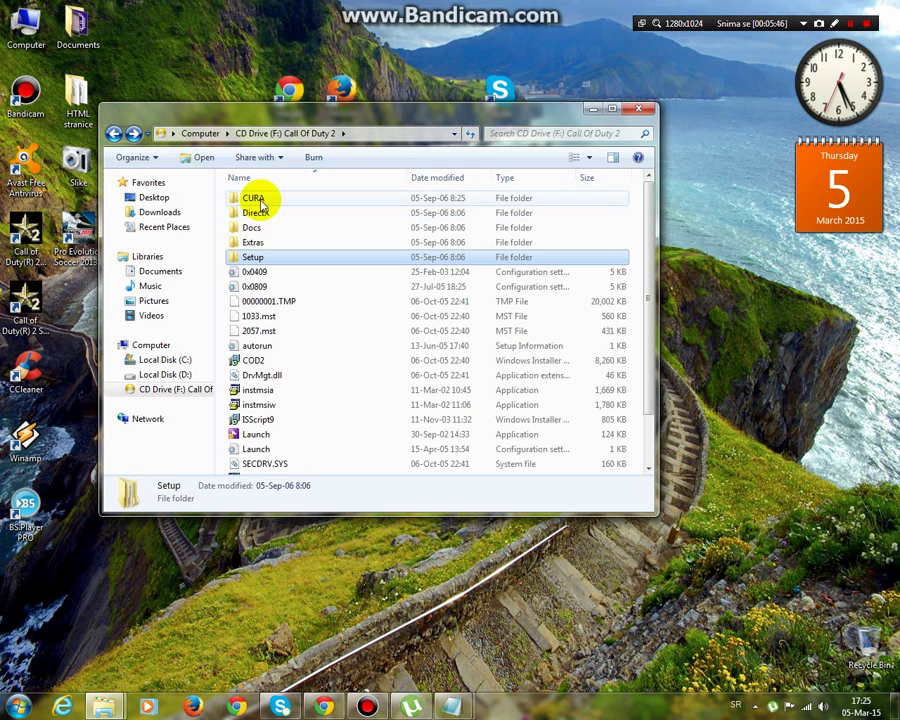
Copy CoD2SP_s and TRADUZIONE Call f Duty 2 from the disc's CURA folder, then return to the disc root and minimize its window.
double_click(258, 199)
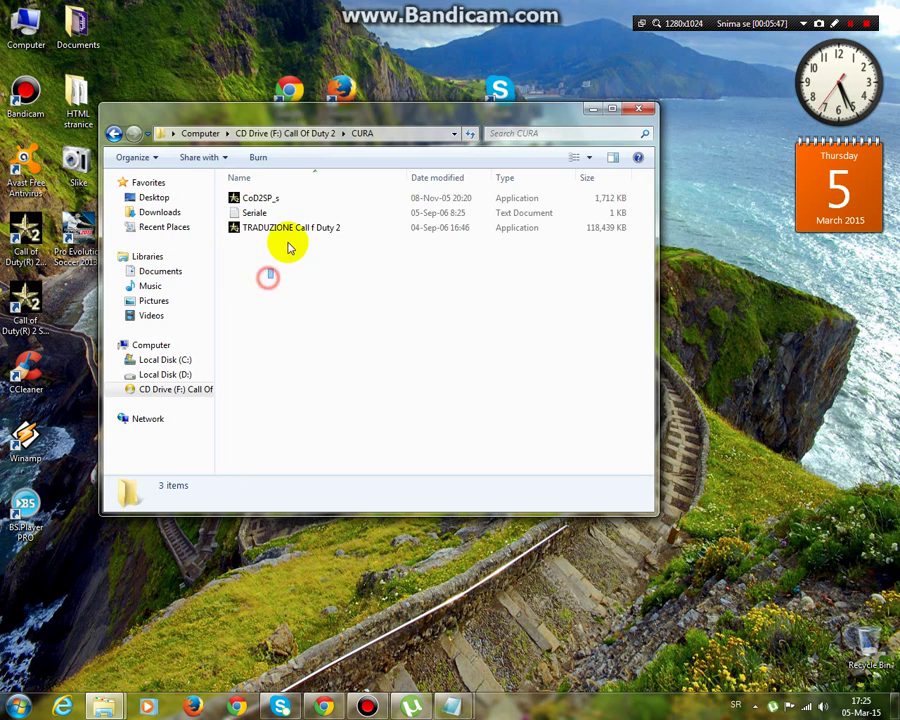
left_click_drag(268, 277, 293, 257)
left_click(295, 229)
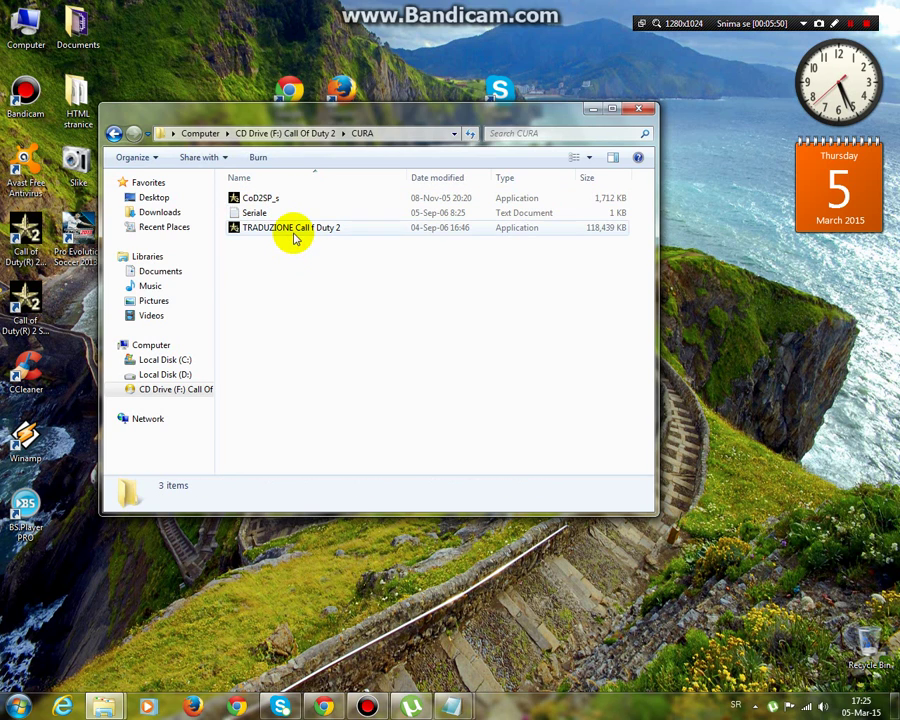
left_click(272, 199, "ctrl")
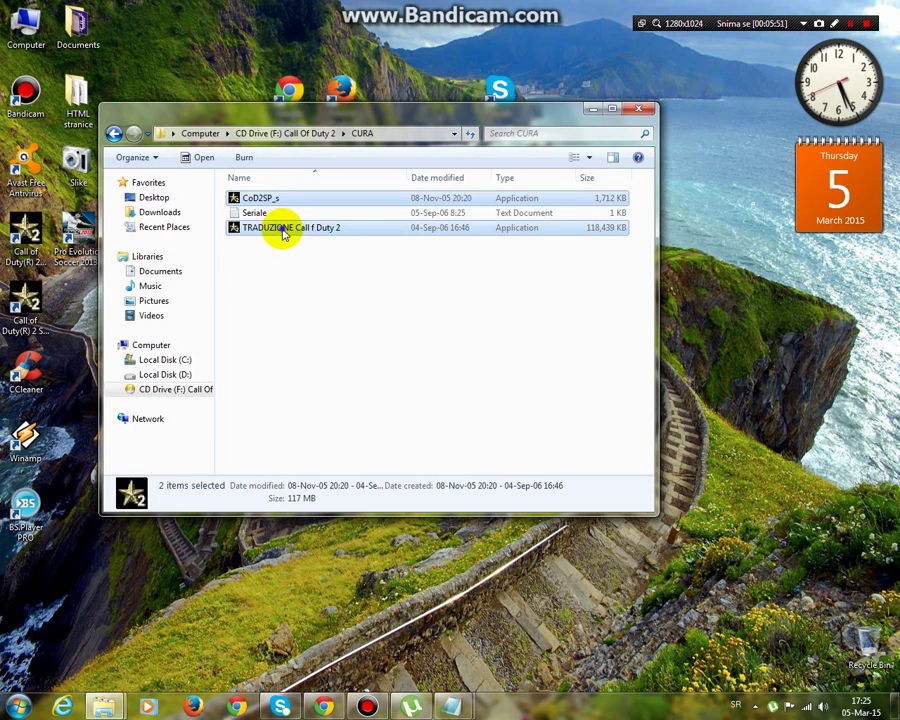
right_click(282, 230)
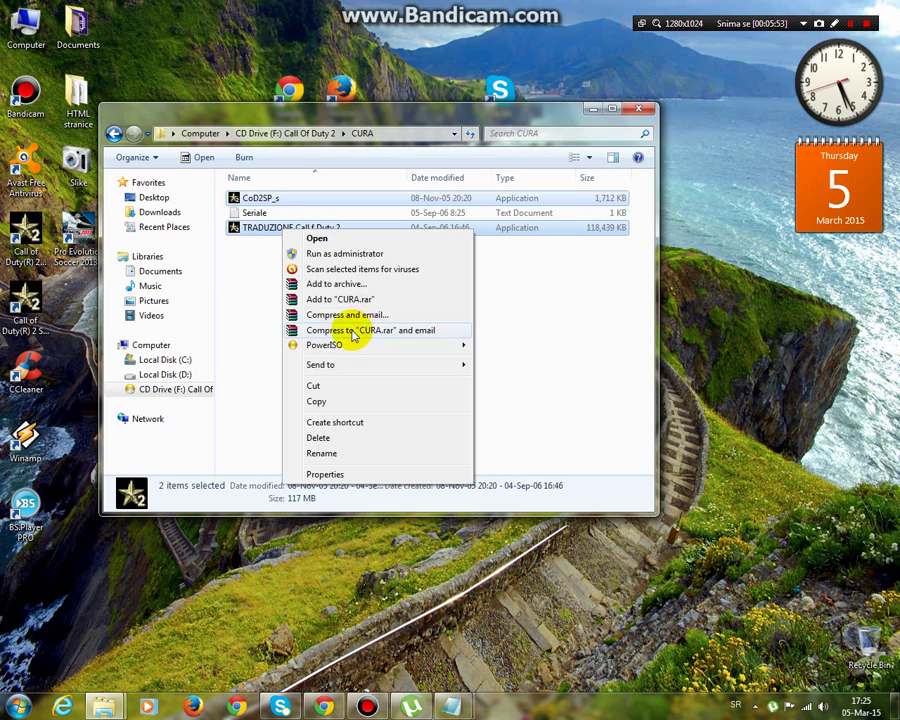
left_click(340, 403)
left_click(330, 350)
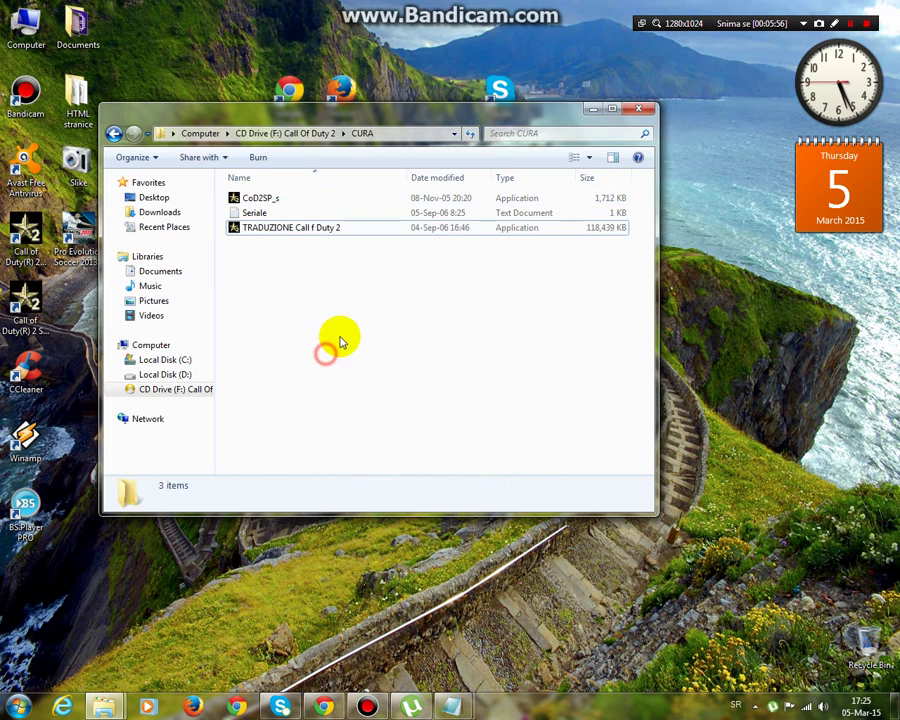
left_click(117, 137)
left_click(590, 108)
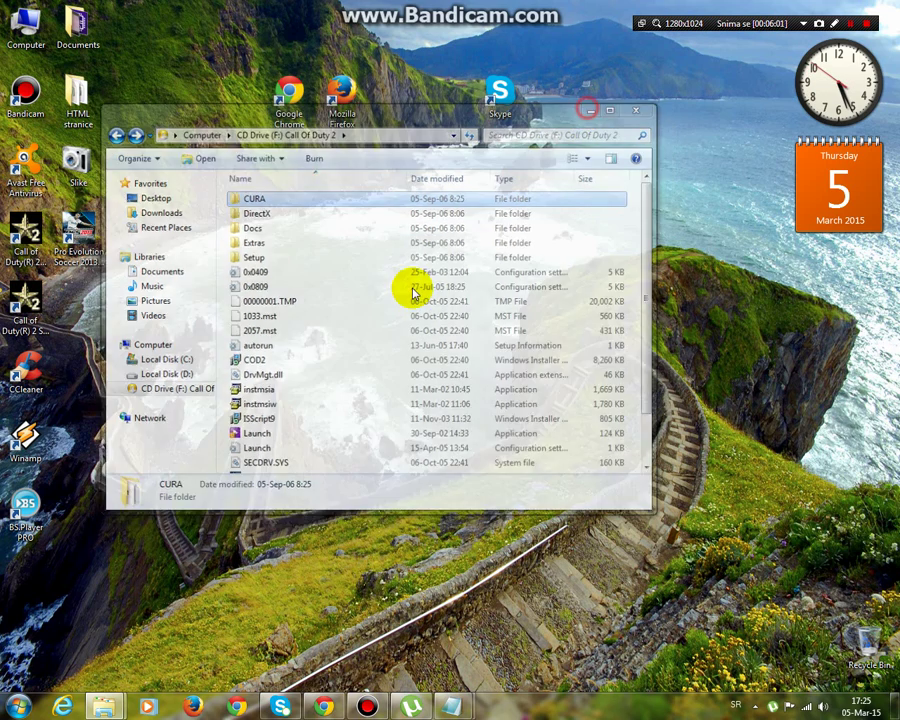
Switch to the Call Of Duty 2 downloads window and open the Program Files\Activision\Call of Duty 2 folder on Local Disk (C:).
mouse_move(104, 712)
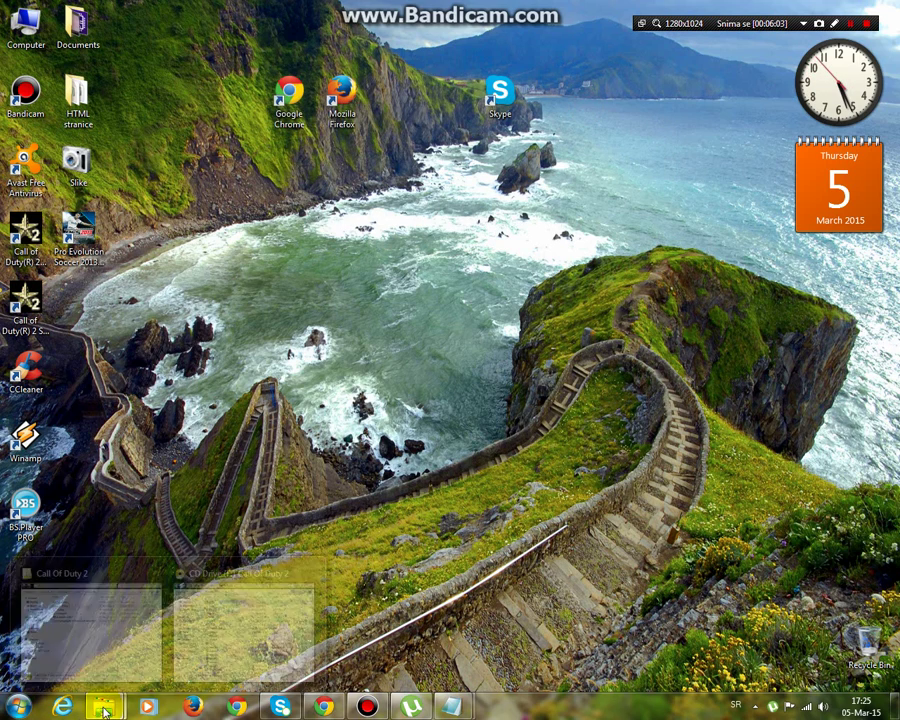
mouse_move(211, 640)
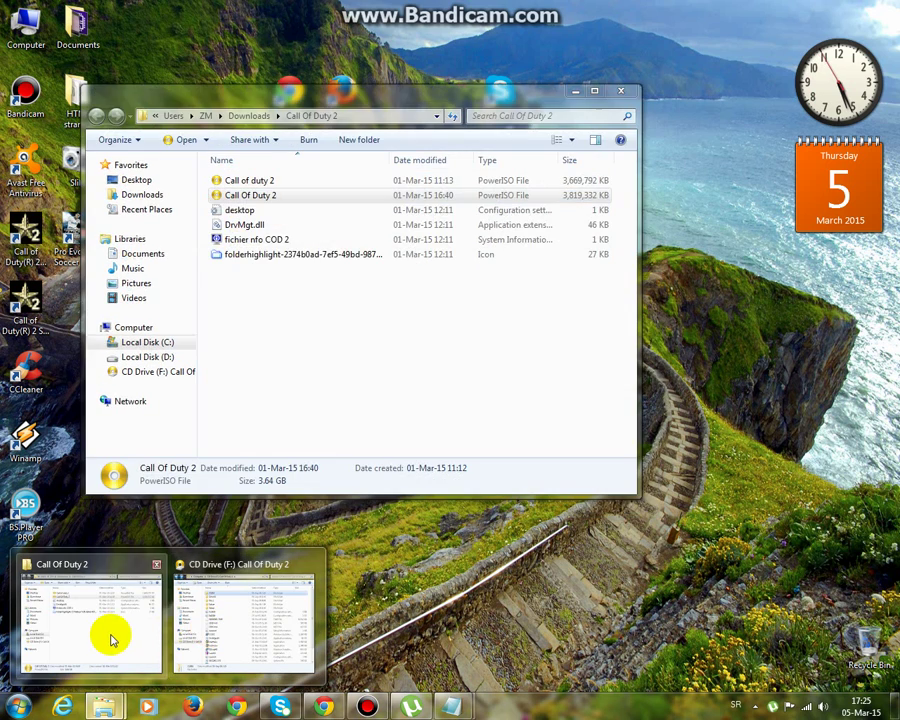
left_click(112, 632)
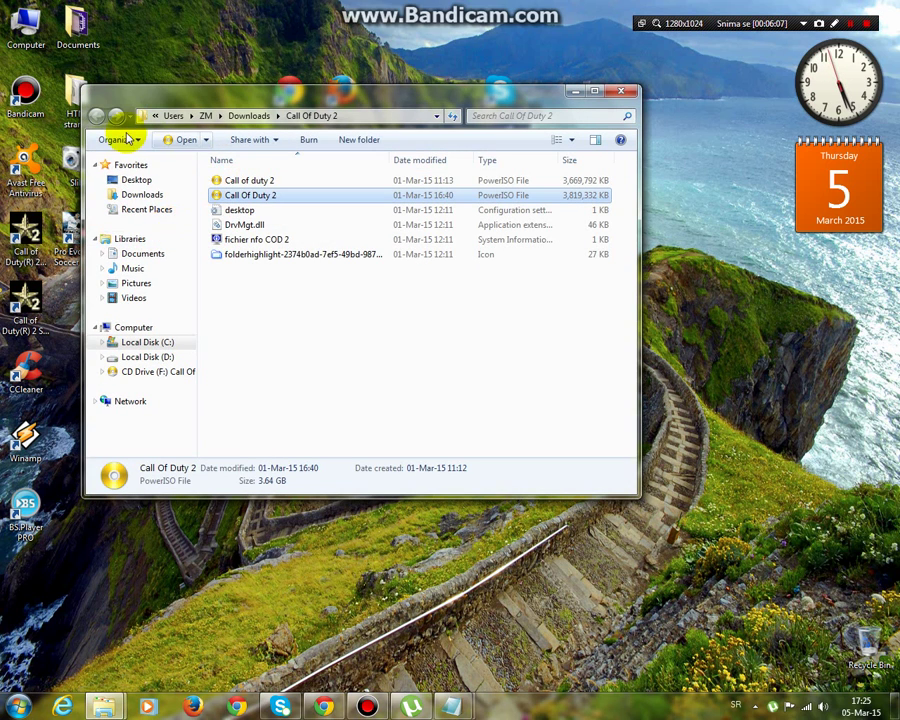
left_click(175, 343)
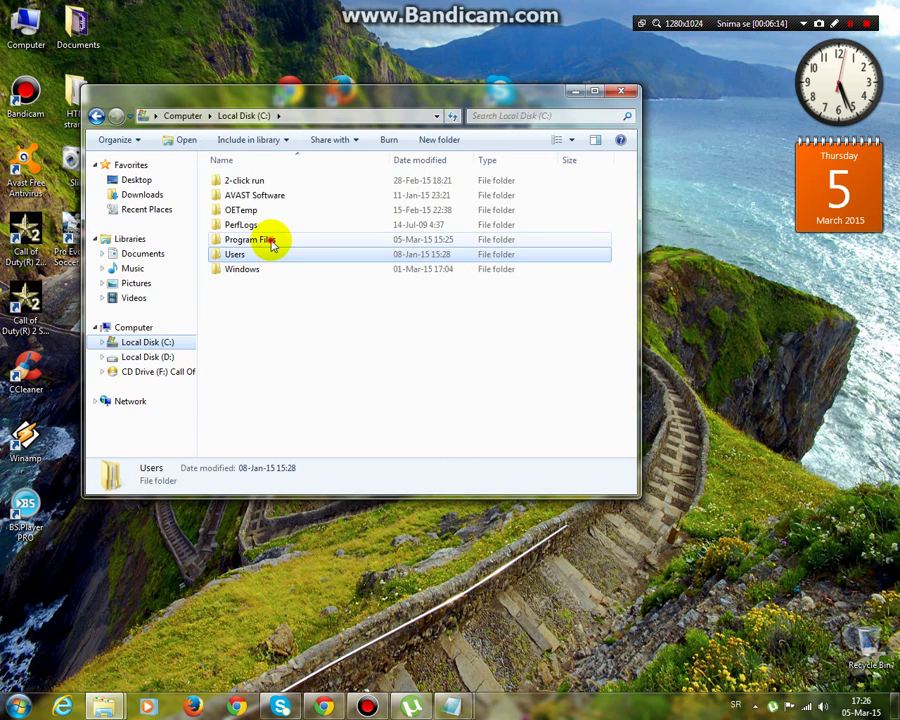
double_click(271, 241)
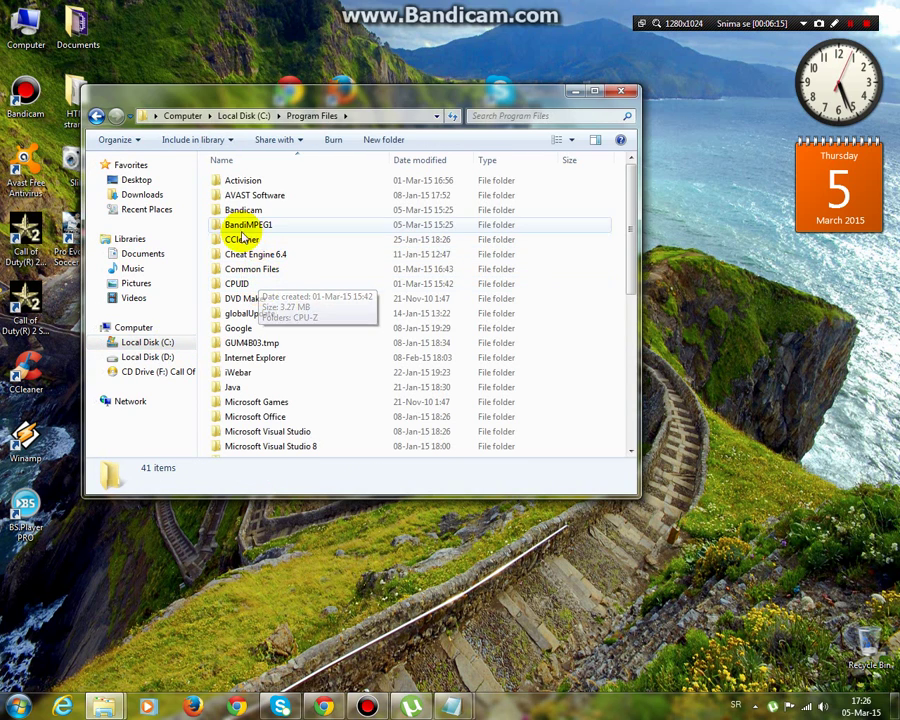
double_click(240, 183)
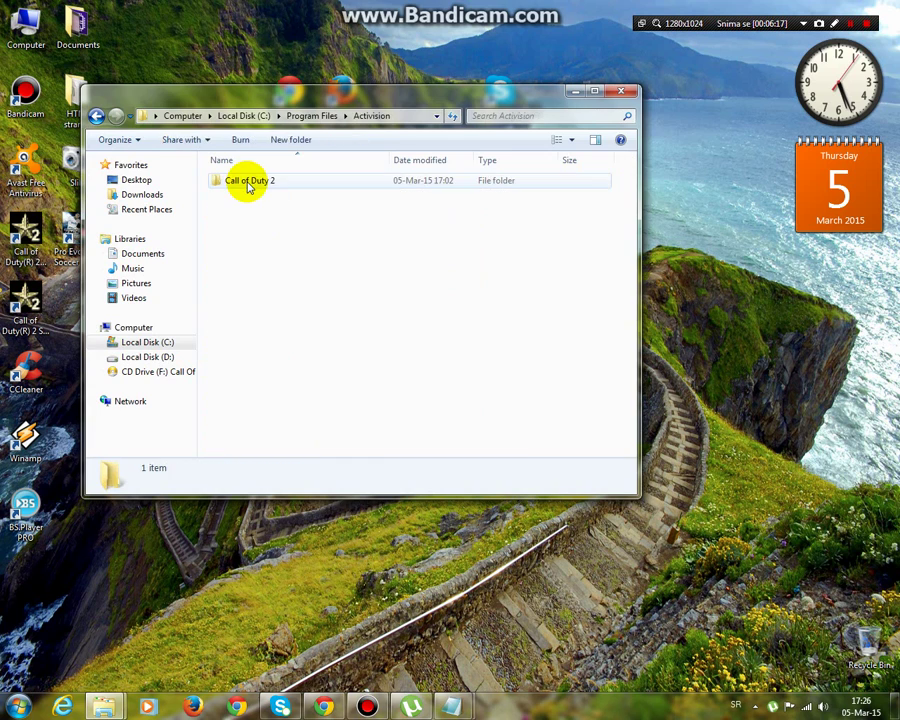
double_click(249, 184)
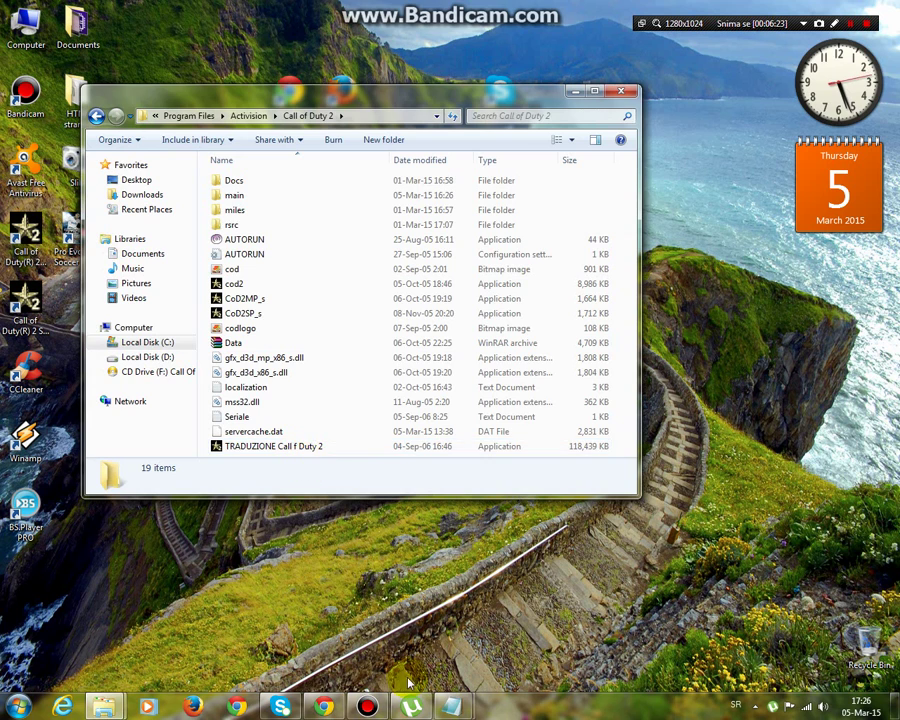
Restore the instruction note, add the line "5. ovdje zalijepite crack" and minimize it.
mouse_move(455, 706)
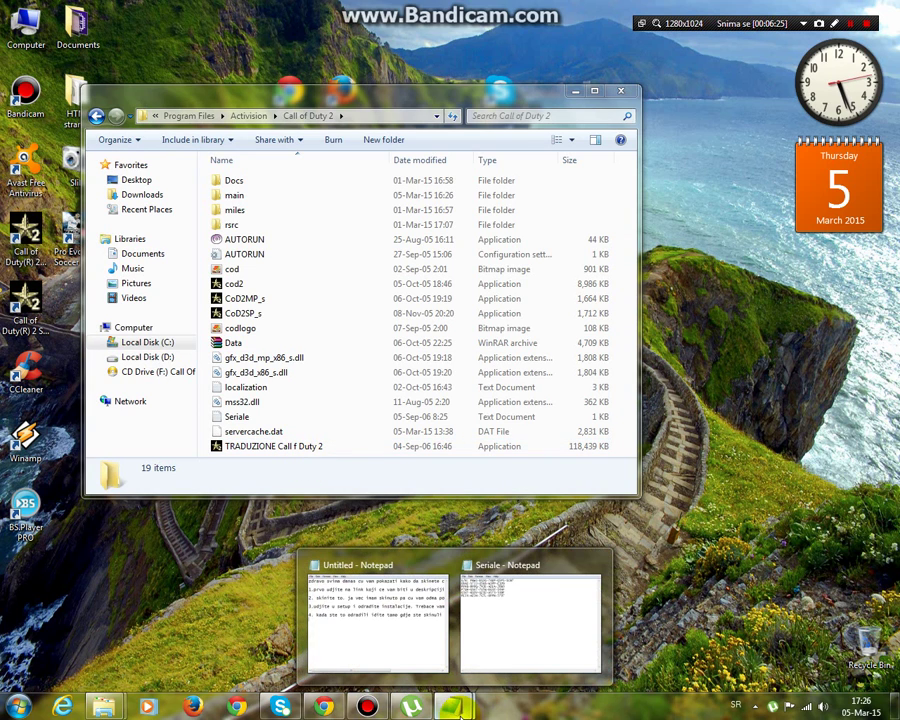
left_click(432, 672)
left_click(394, 444)
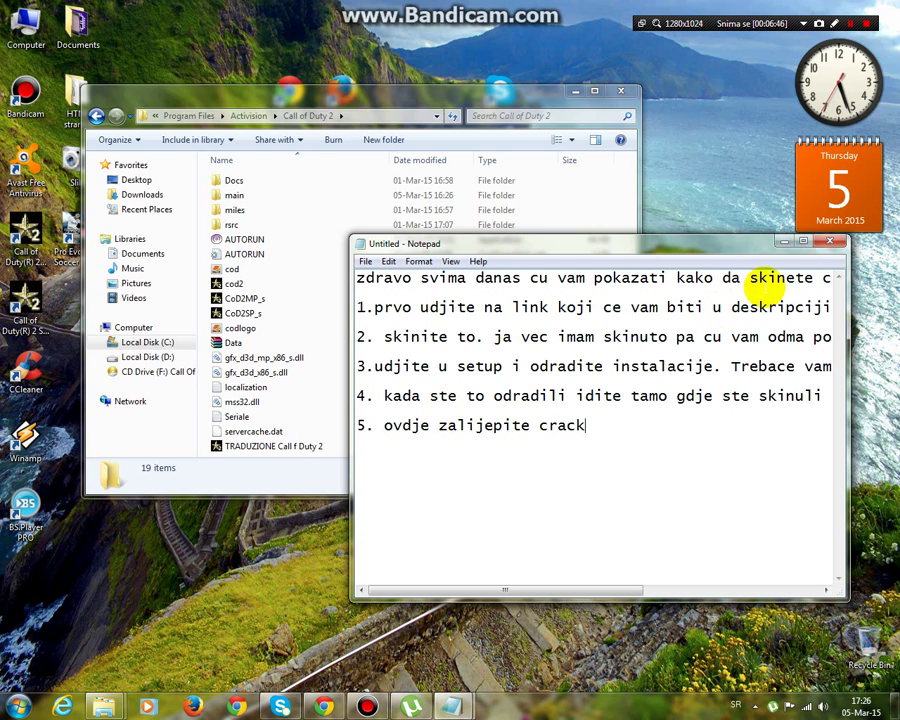
left_click(781, 241)
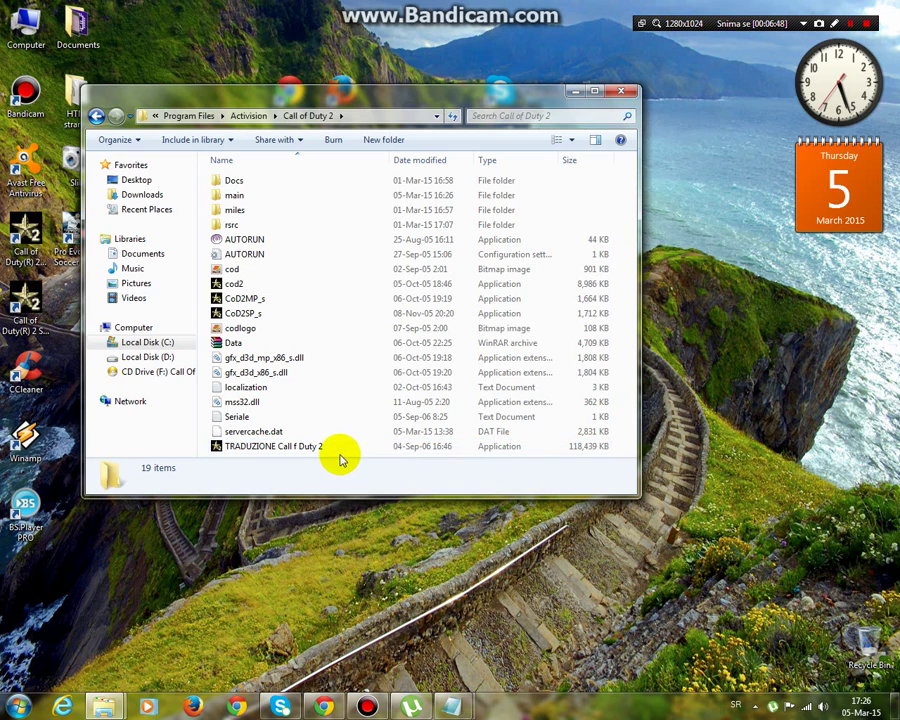
Paste the copied crack files into the Call of Duty 2 folder, replacing TRADUZIONE Call f Duty 2.exe and skipping CoD2SP_s.exe.
right_click(340, 458)
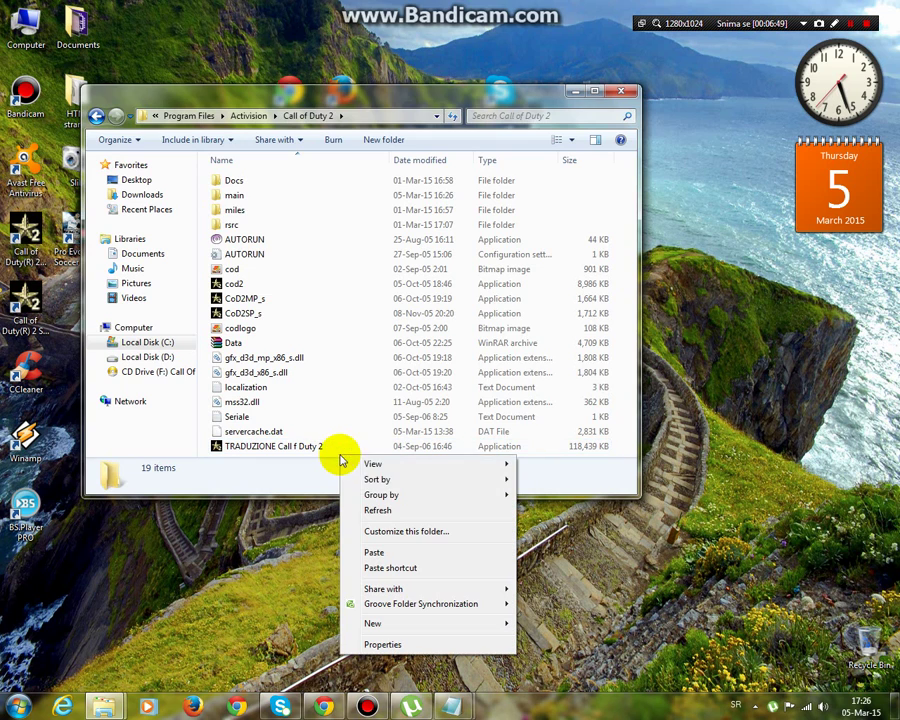
left_click(390, 550)
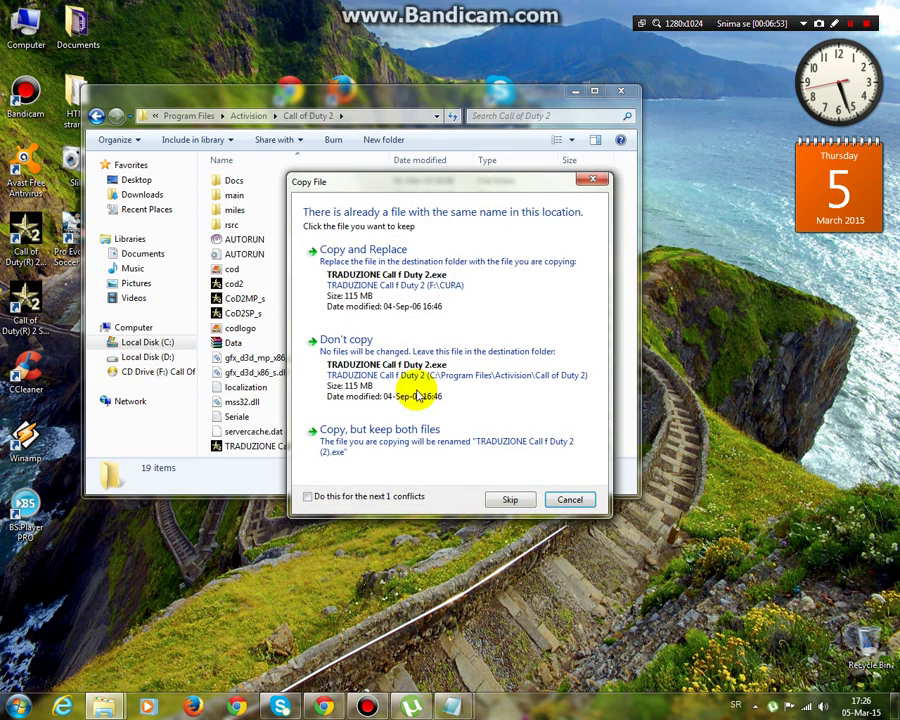
left_click(398, 292)
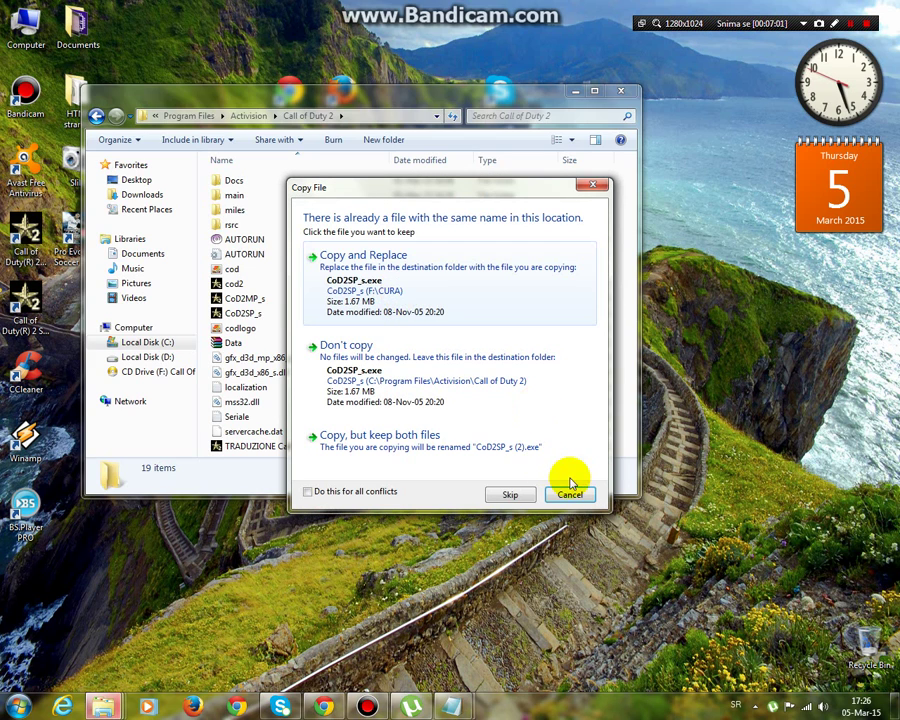
left_click(520, 494)
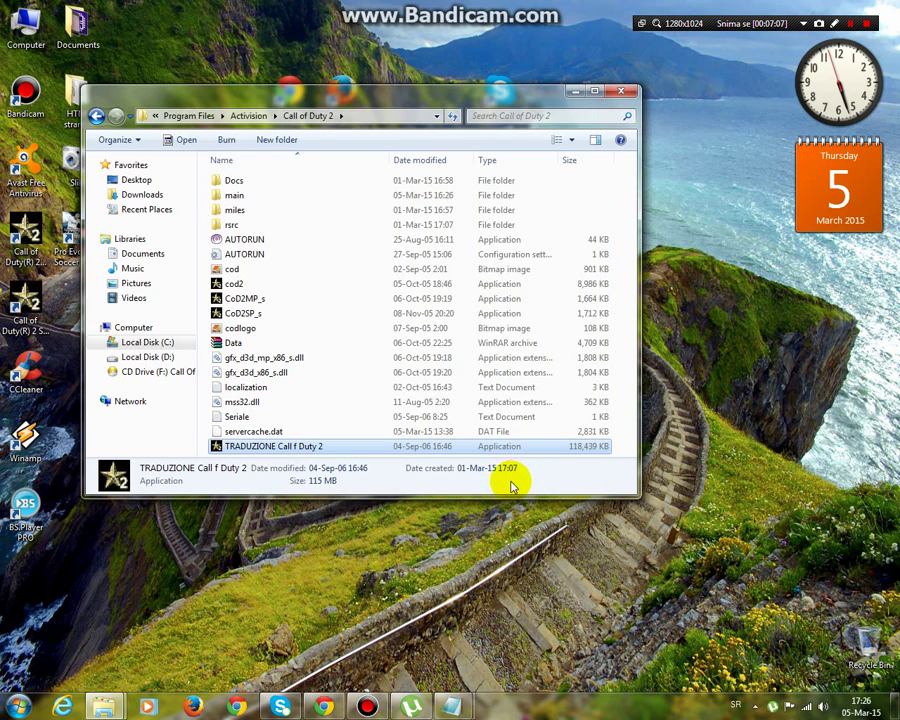
Restore the untitled instruction note and add the line "6. Zapocnite igru!!!" below step 5.
mouse_move(452, 707)
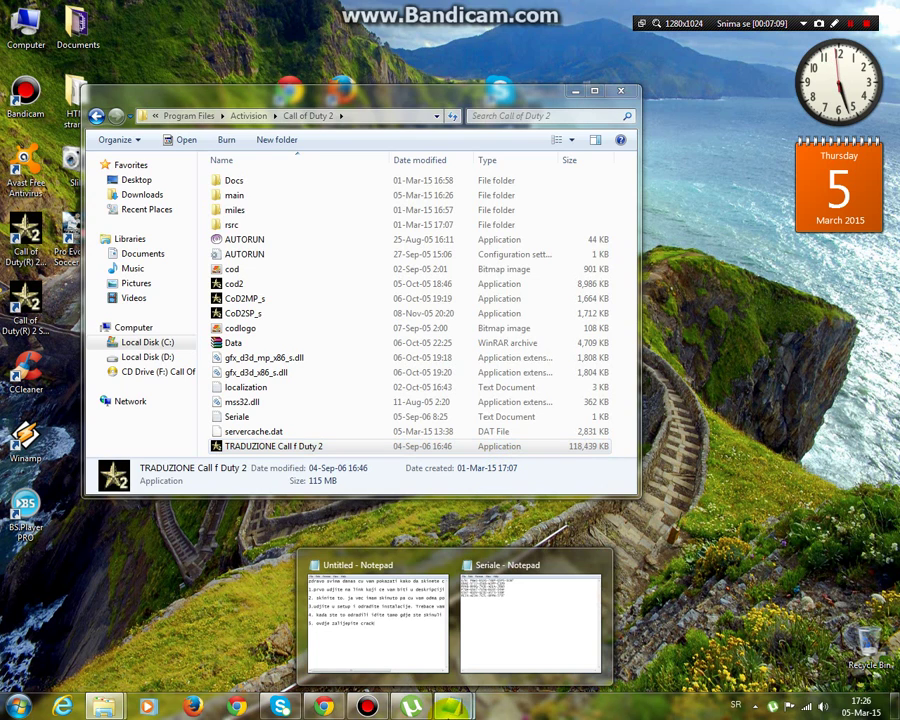
left_click(371, 655)
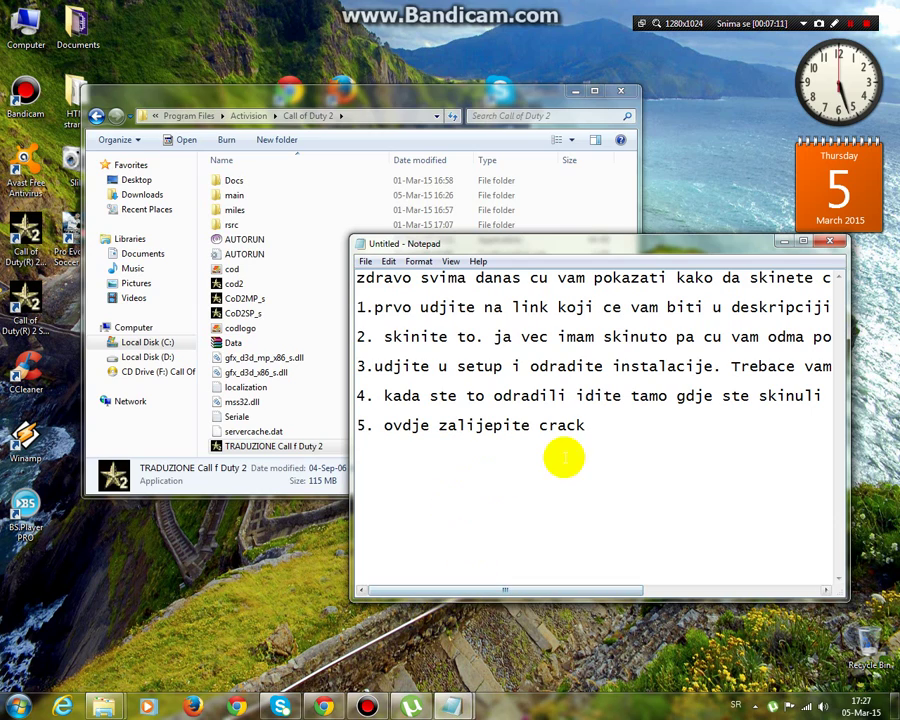
key("Return")
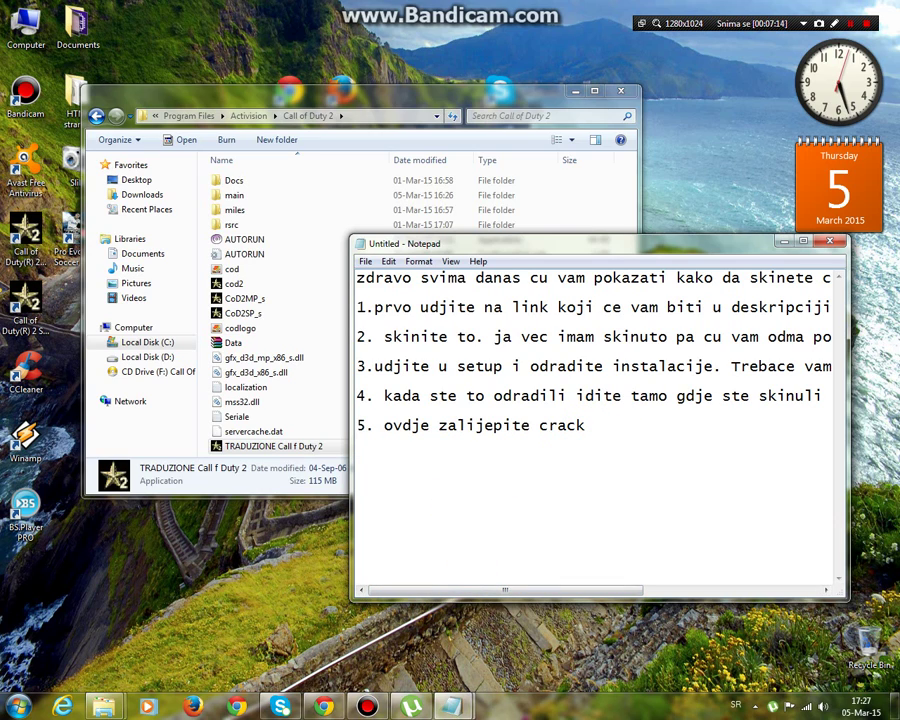
type("6. Z")
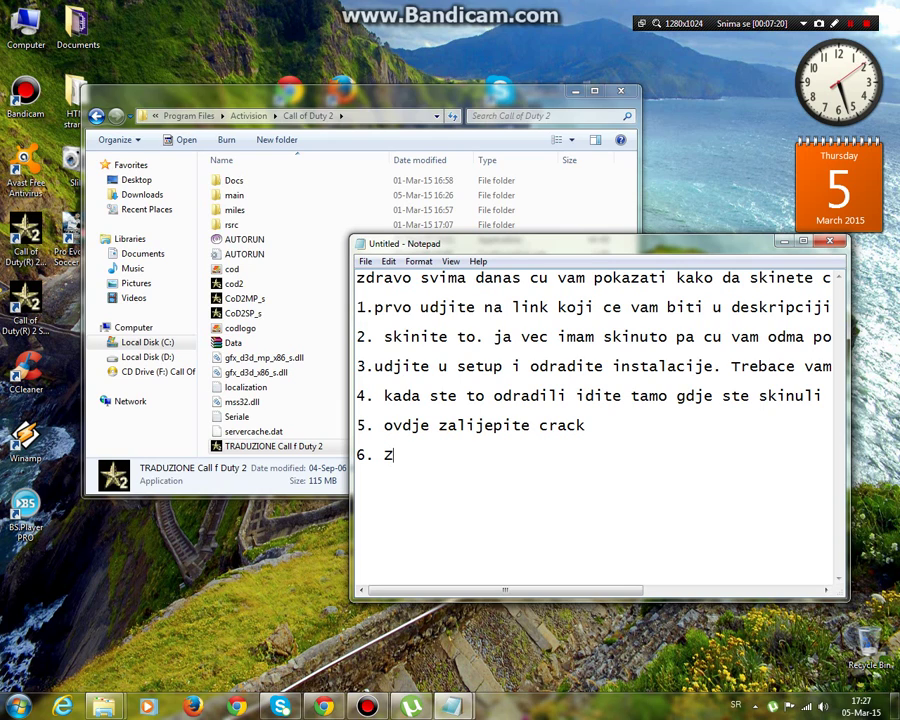
type("apocni")
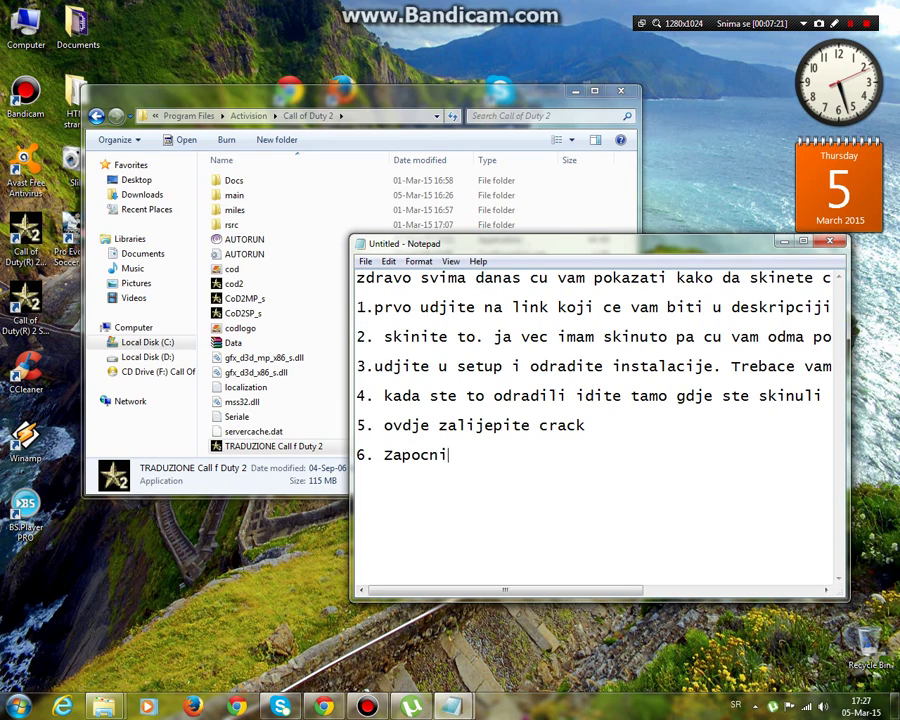
type("te igru")
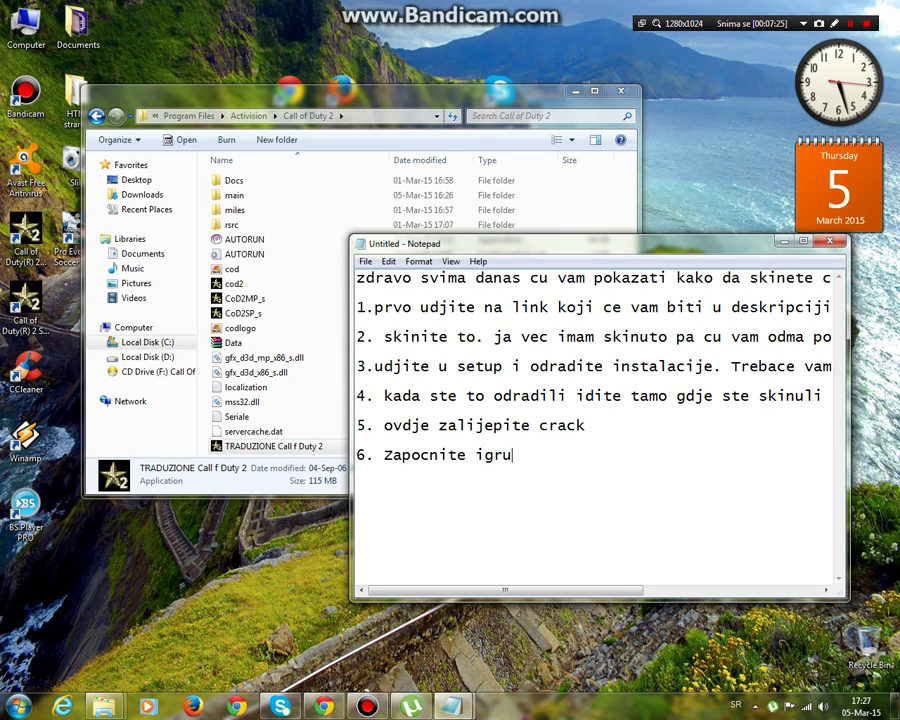
type("!!!")
Add the closing line "srecno. pliz lajk" to the note and minimize it.
key("Return")
type("srecno")
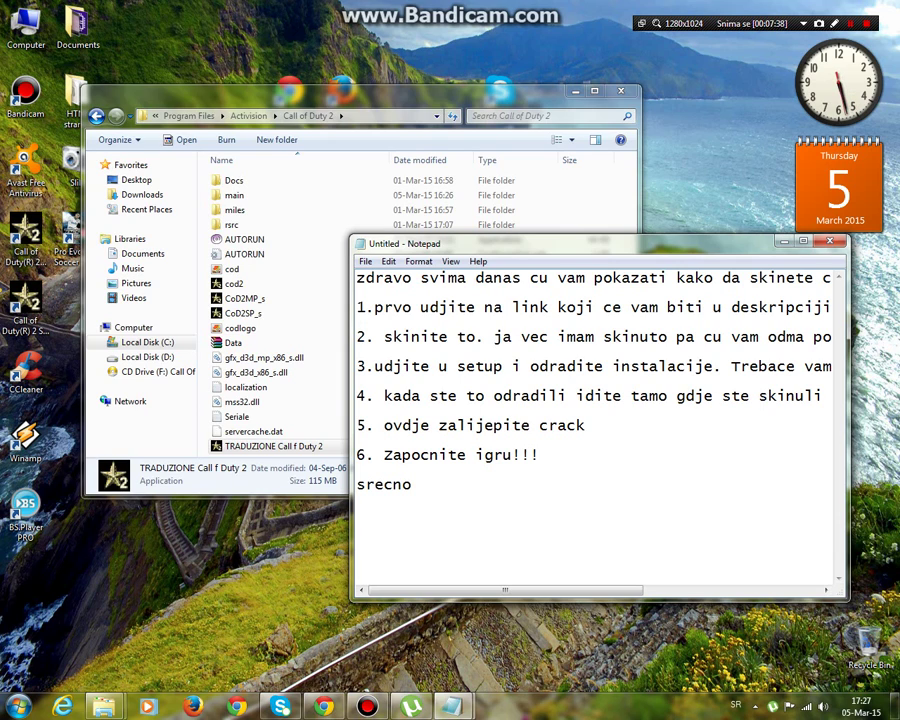
type("pliz la")
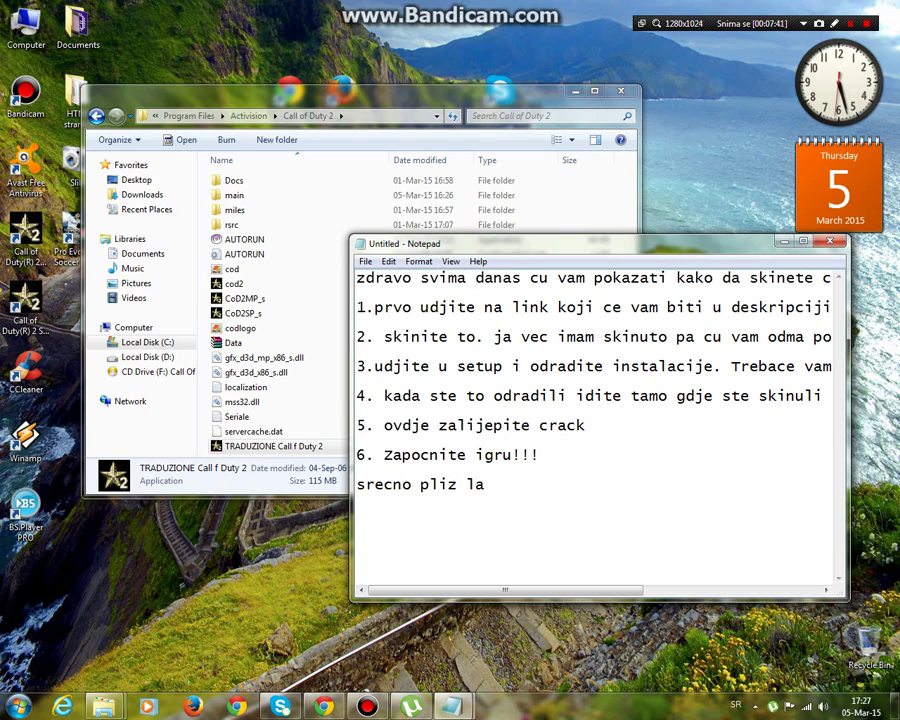
type("jk")
type(".")
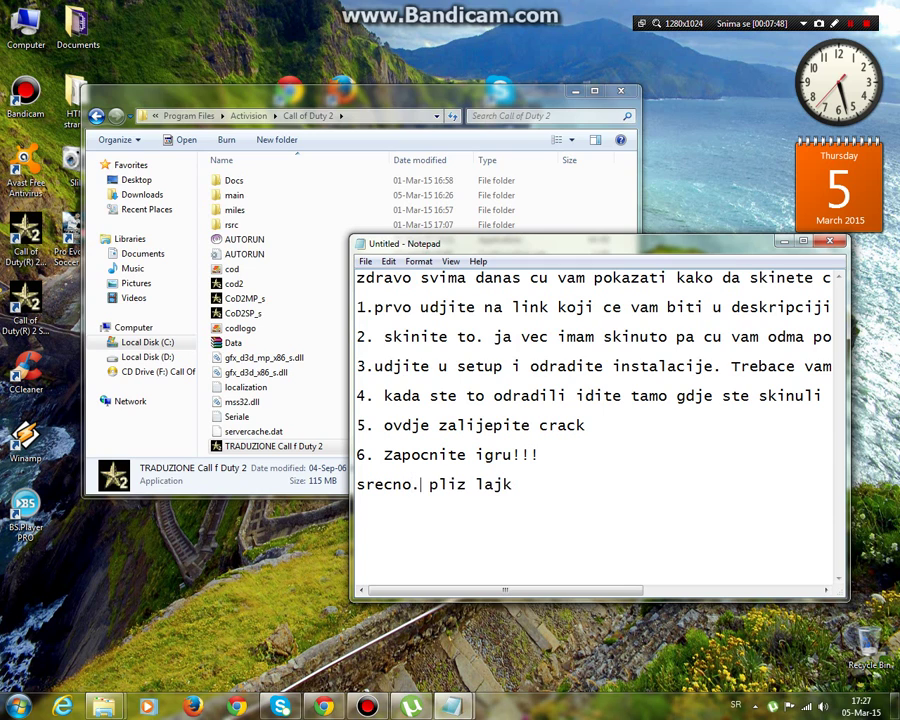
left_click(781, 242)
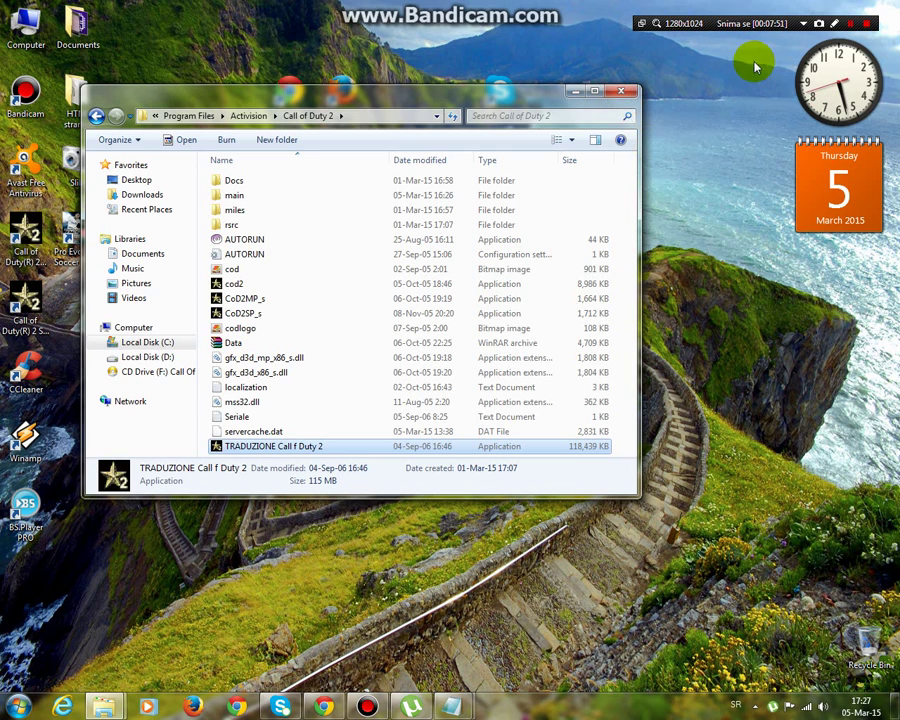